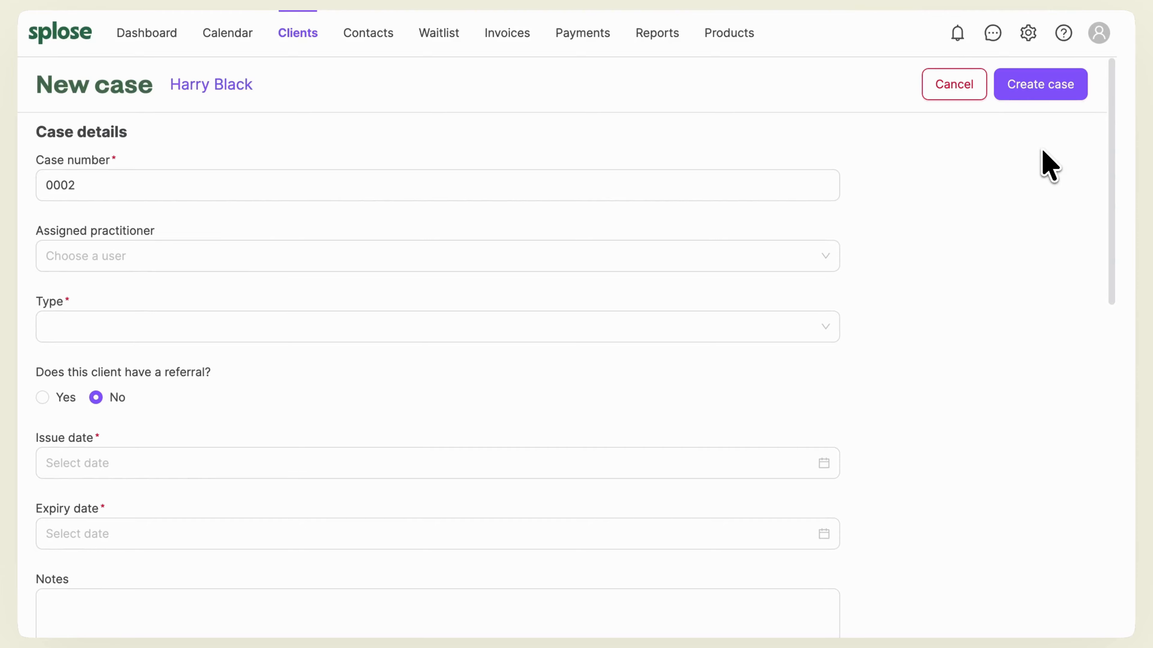
Step: Open the calendar and start a new appointment on Monday 27 July 2026 at 3:45 pm
left_click(224, 49)
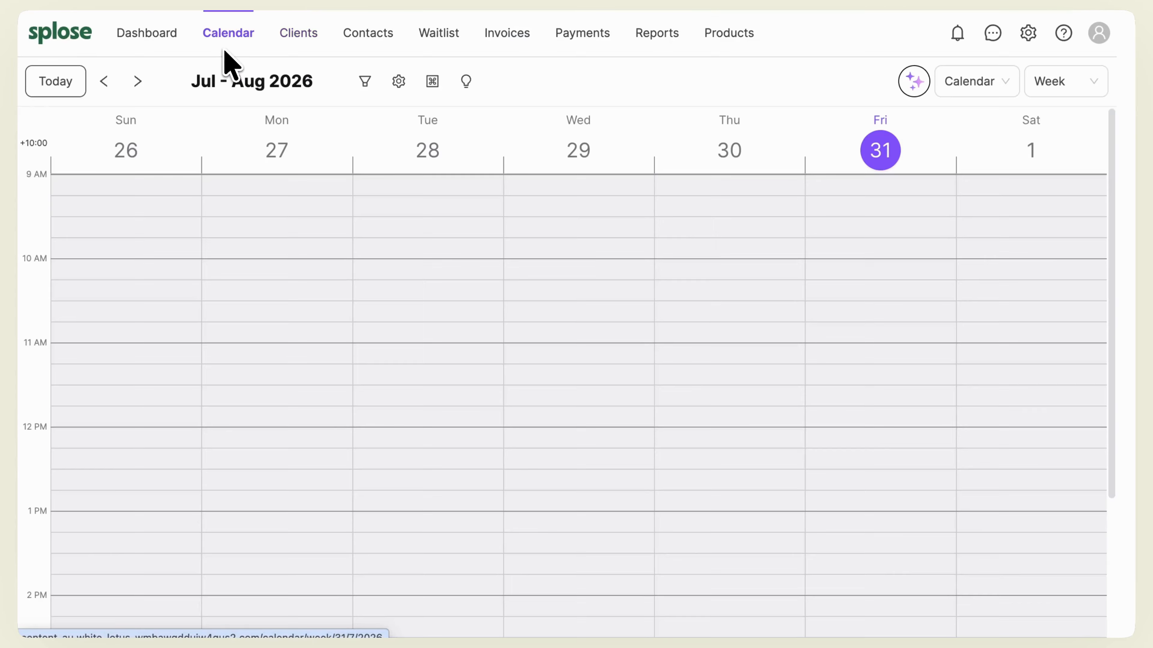
scroll(275, 505, "down", 5)
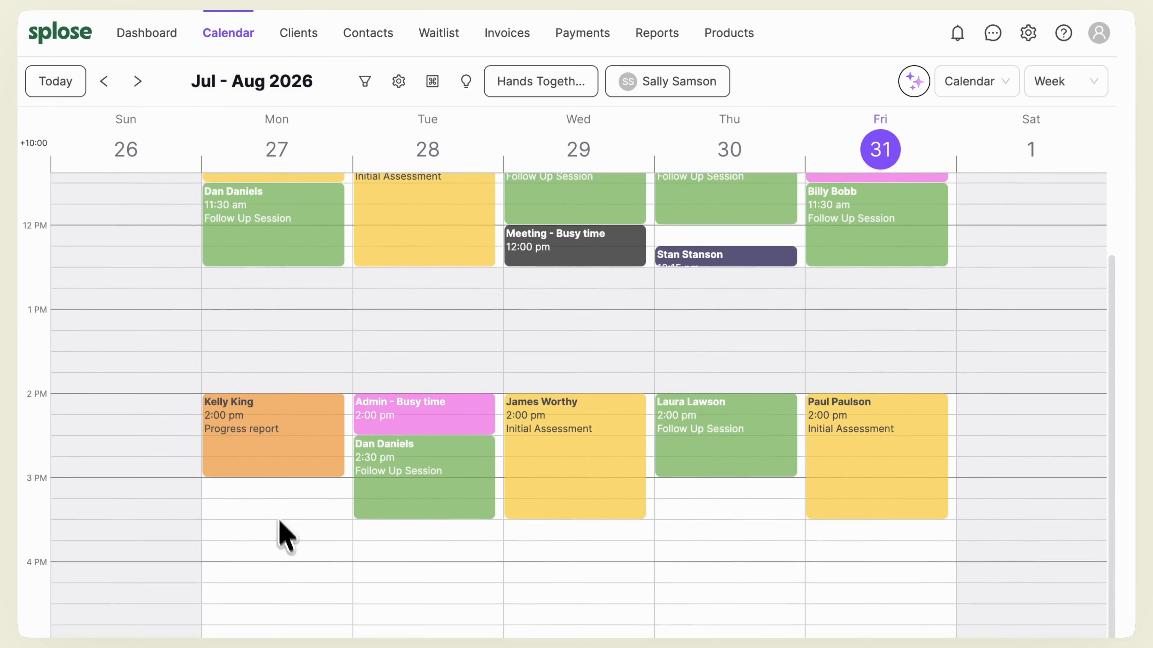
left_click(293, 552)
left_click(289, 525)
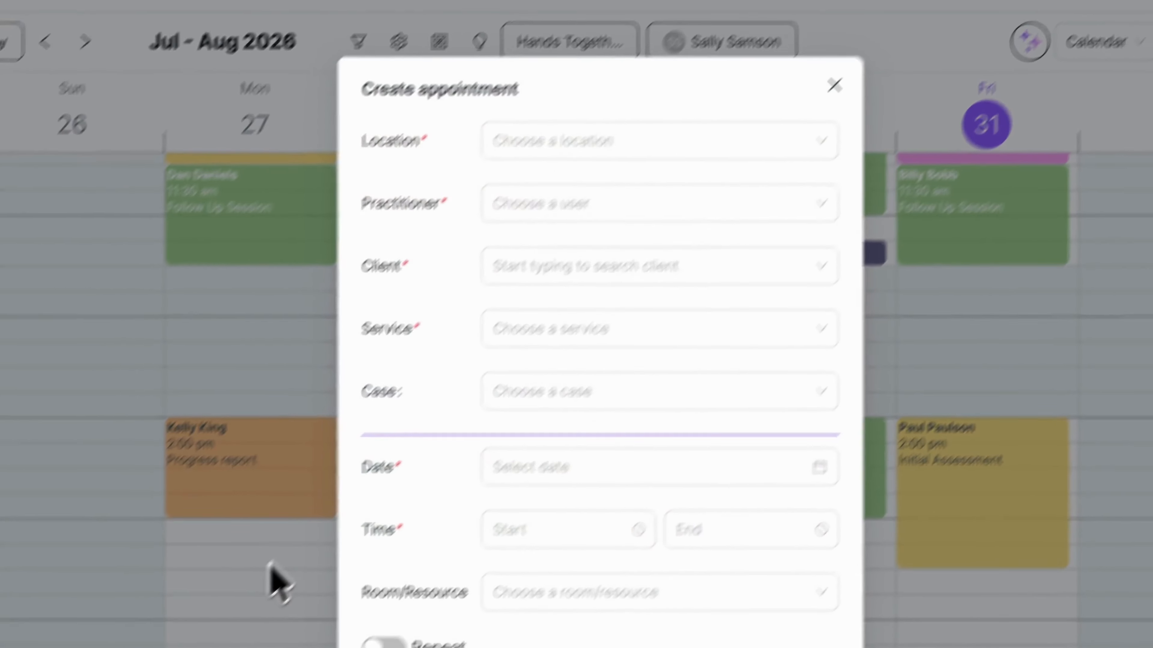
Step: Find and select the client for the appointment, and start creating a new case for them from the appointment's case field
left_click(718, 270)
type("Harry")
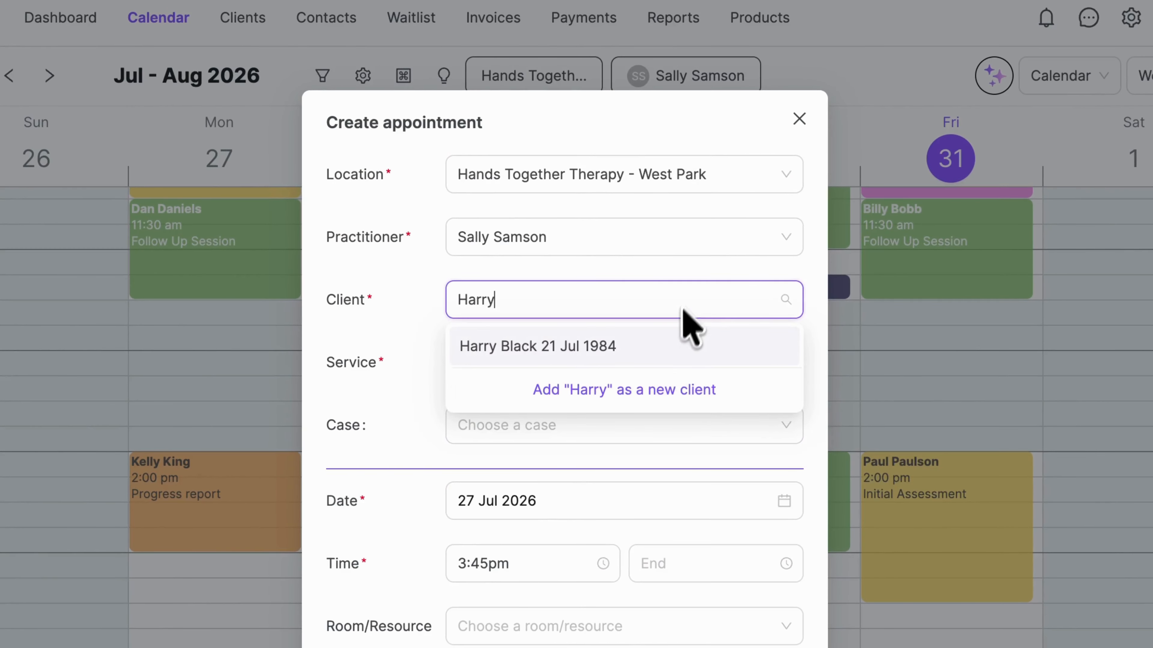
left_click(669, 349)
left_click(672, 434)
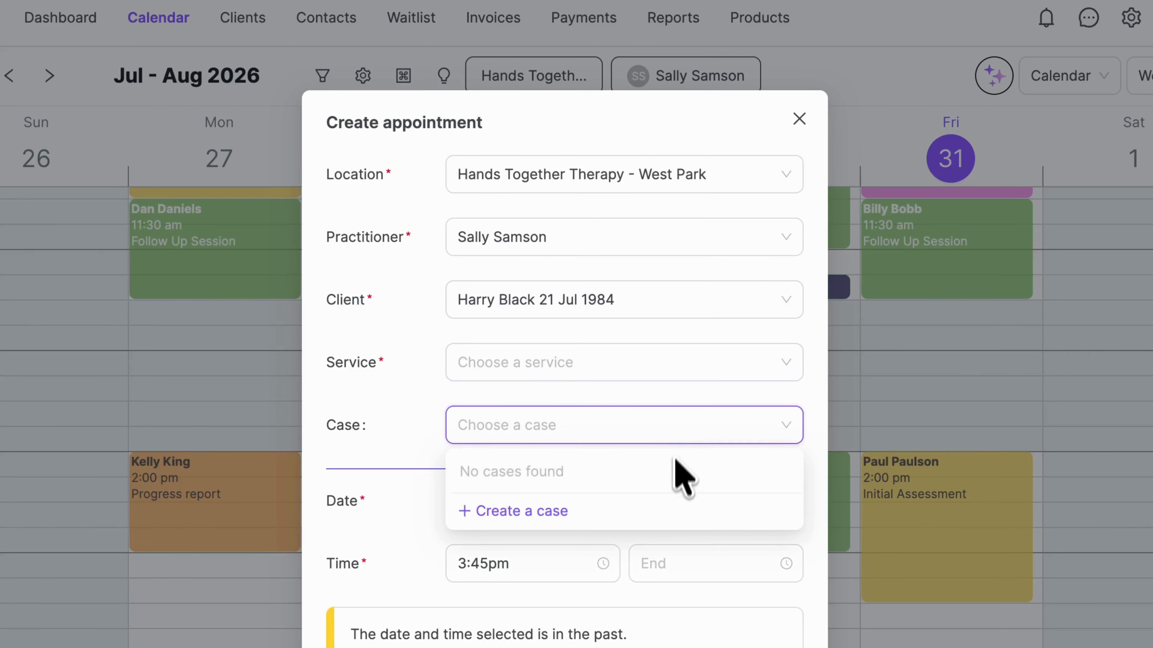
left_click(562, 517)
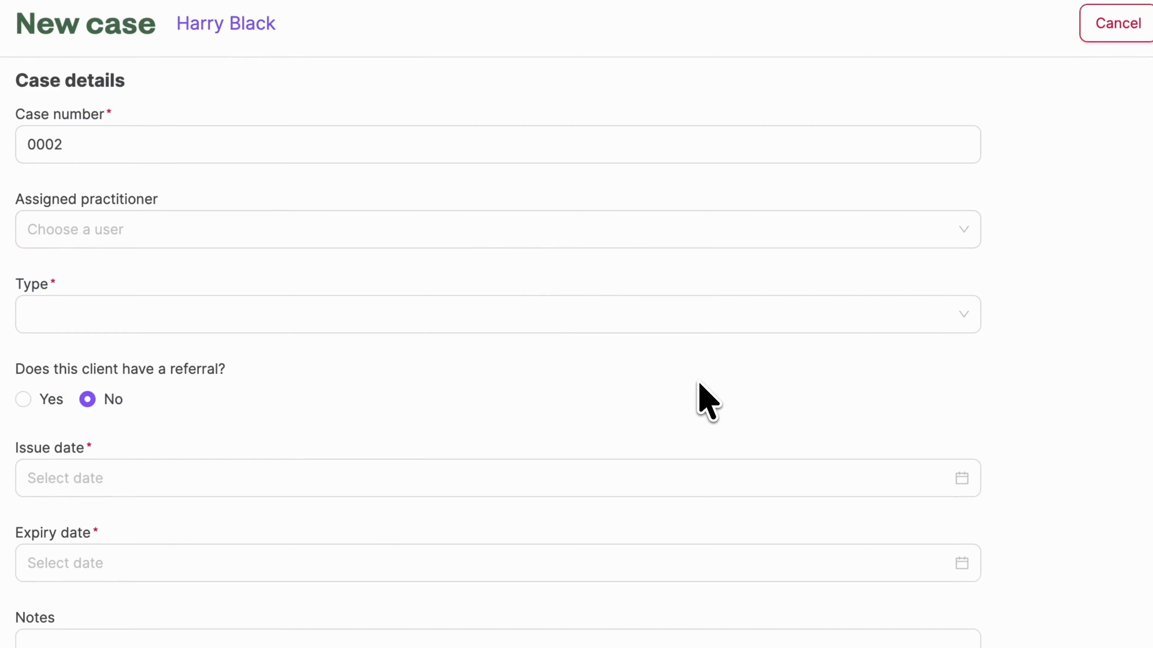
Step: Assign the practitioner to the new case, and set its type to Appointments with a total of 20 appointments
left_click(708, 239)
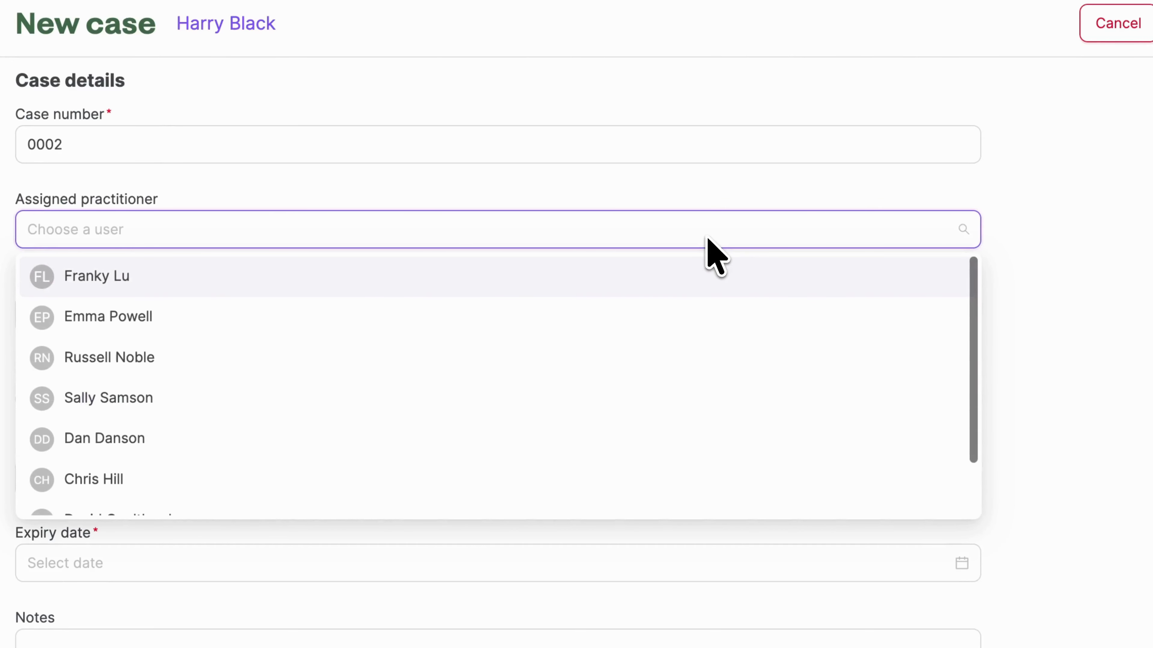
left_click(691, 398)
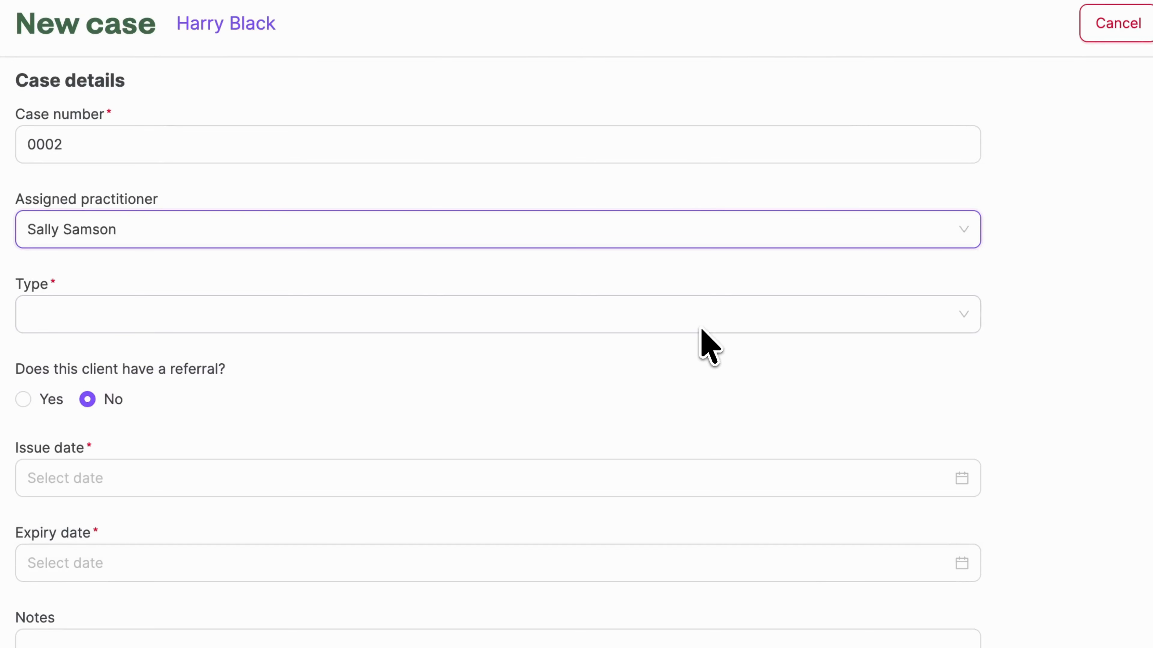
left_click(702, 330)
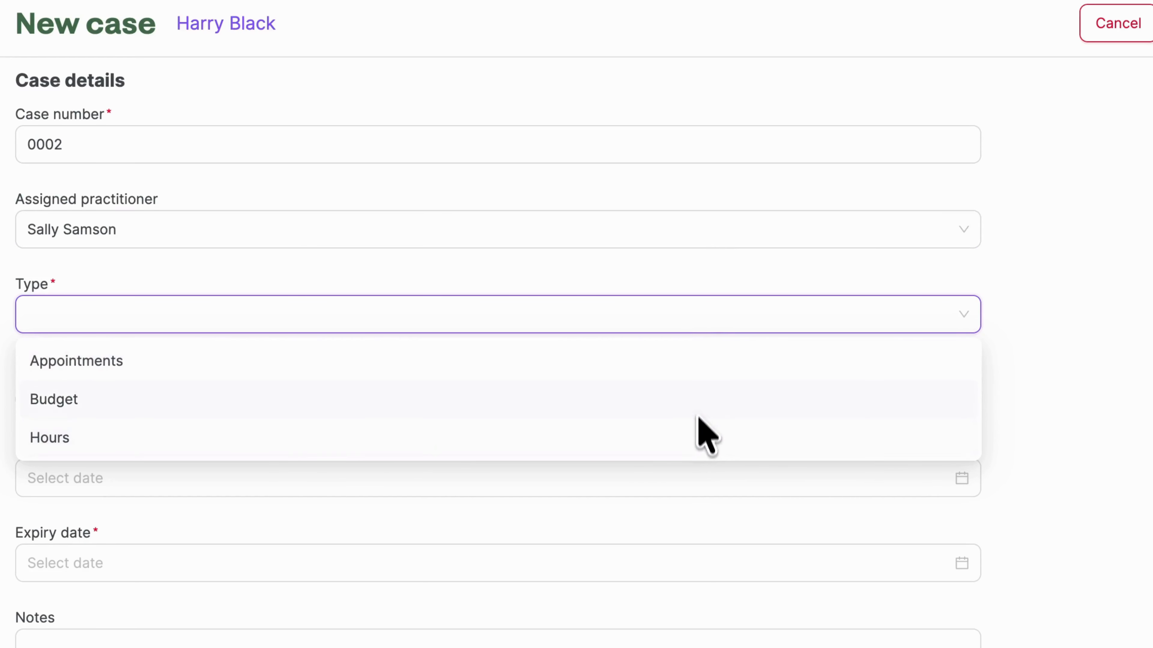
left_click(696, 369)
left_click(695, 391)
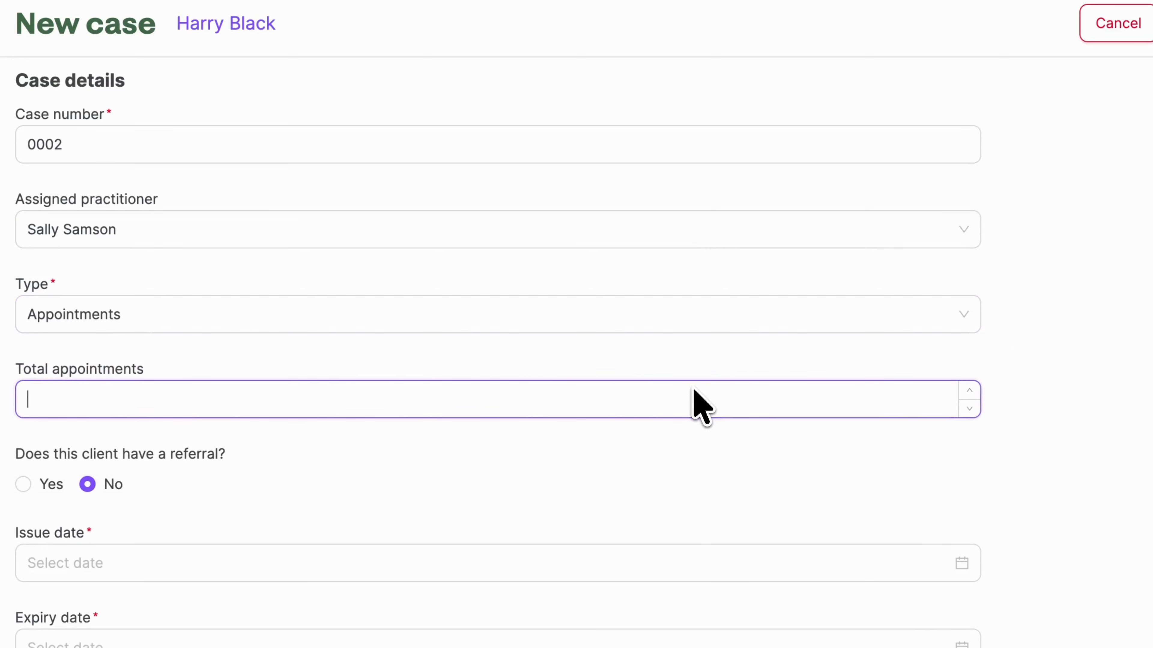
left_click(686, 448)
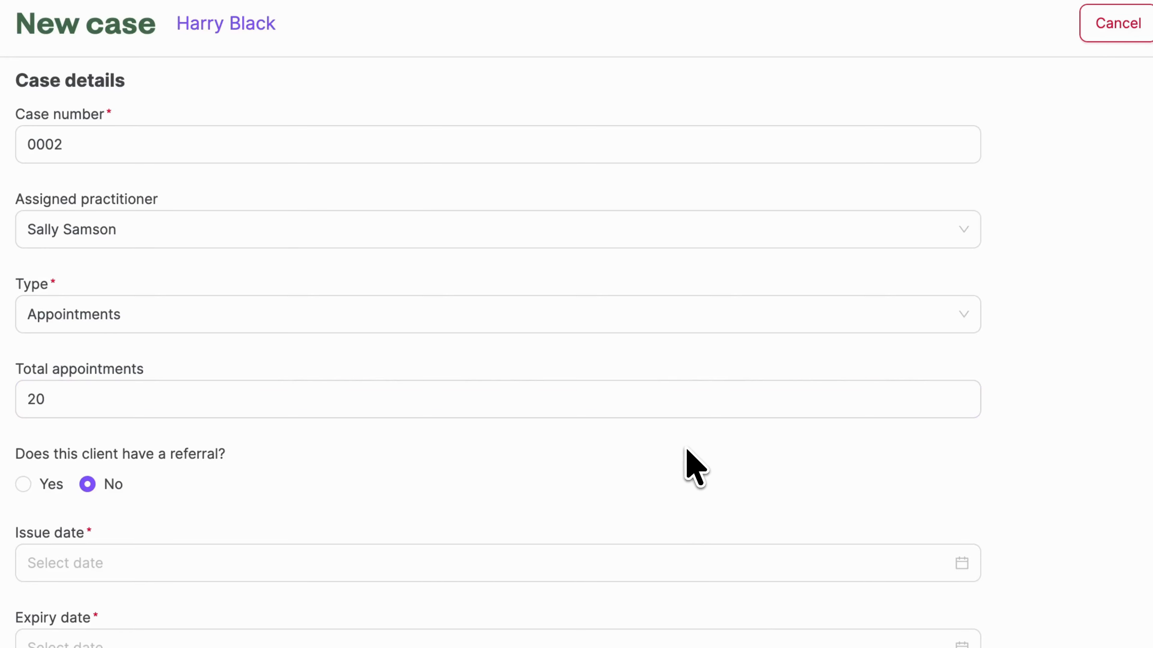
Step: Mark the client as having a referral and choose the referring contact
scroll(686, 449, "down", 5)
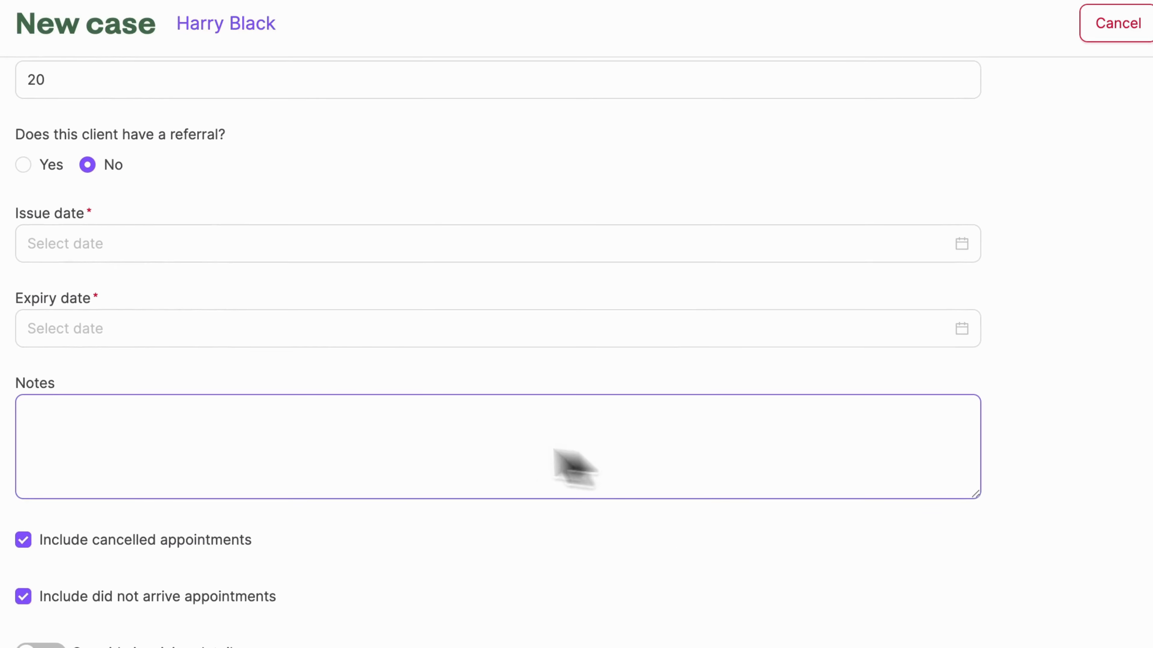
left_click(25, 166)
left_click(145, 250)
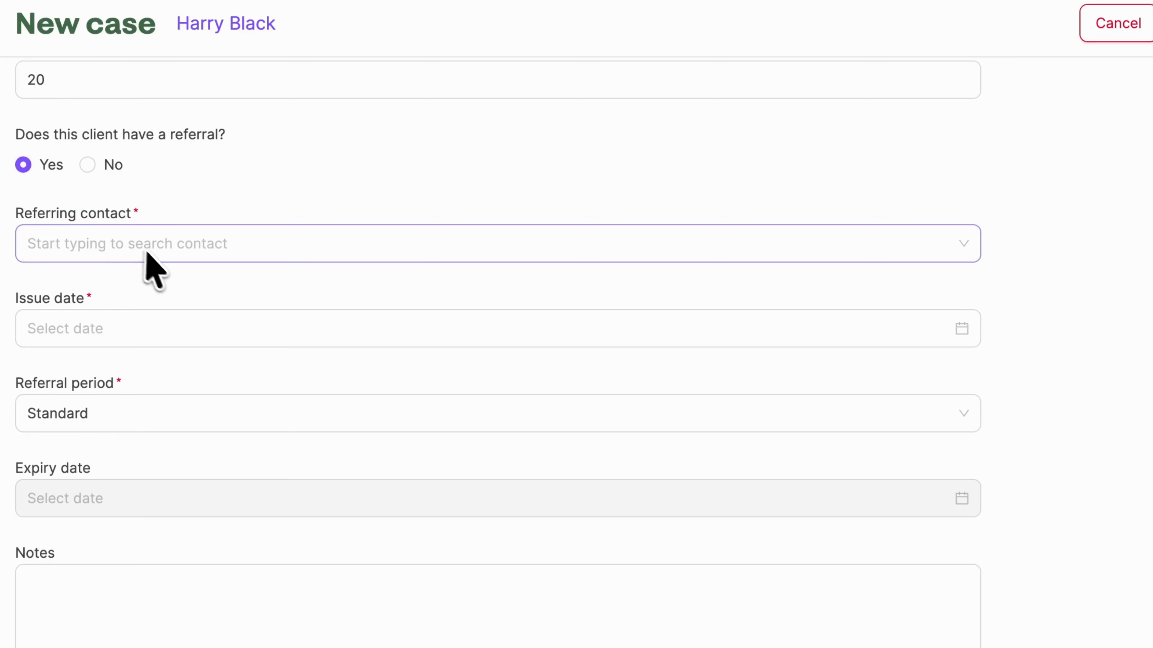
type("john")
left_click(163, 295)
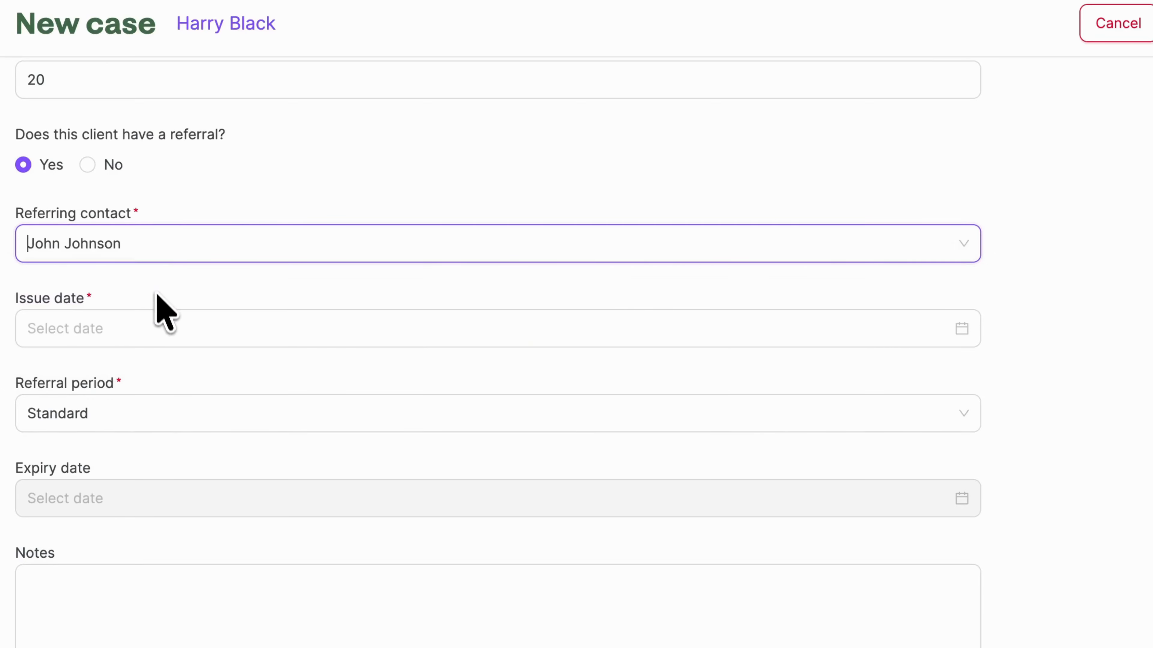
Step: Set the referral's issue date to 30 Jul 2026 and its referral period to Standard
left_click(160, 334)
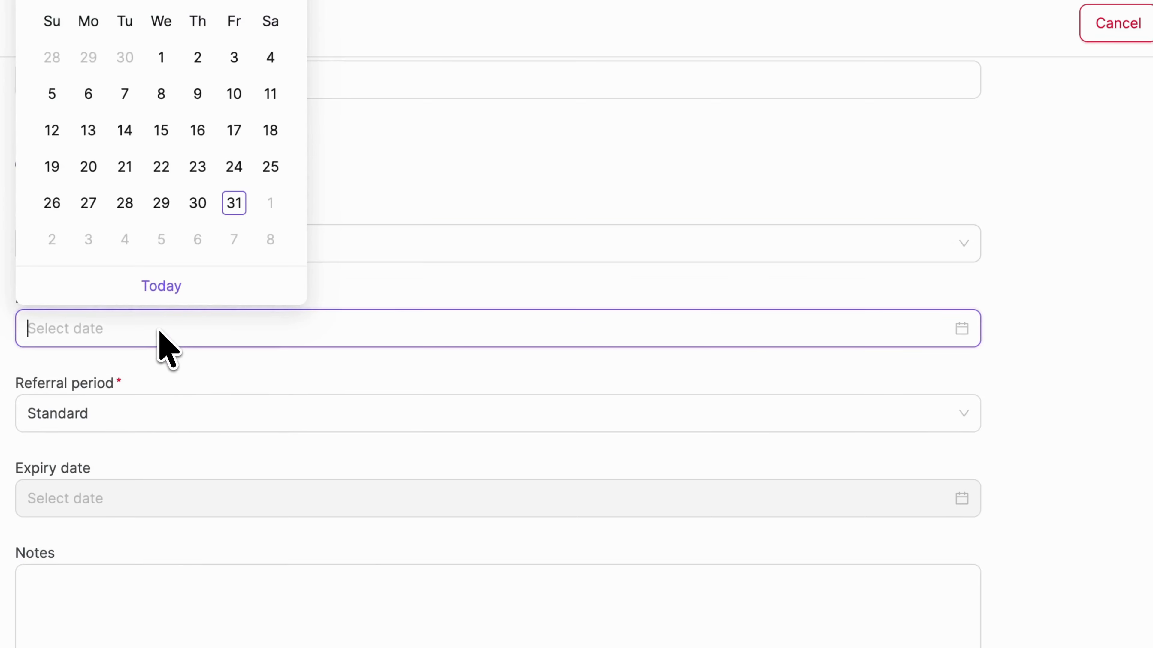
left_click(206, 212)
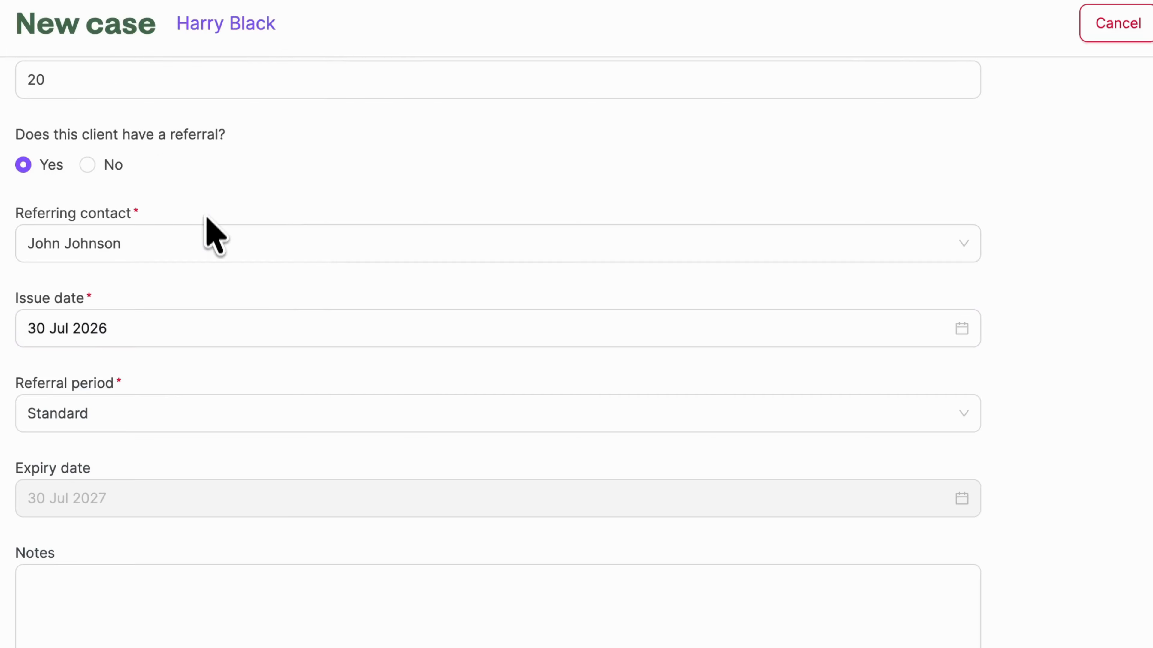
left_click(233, 412)
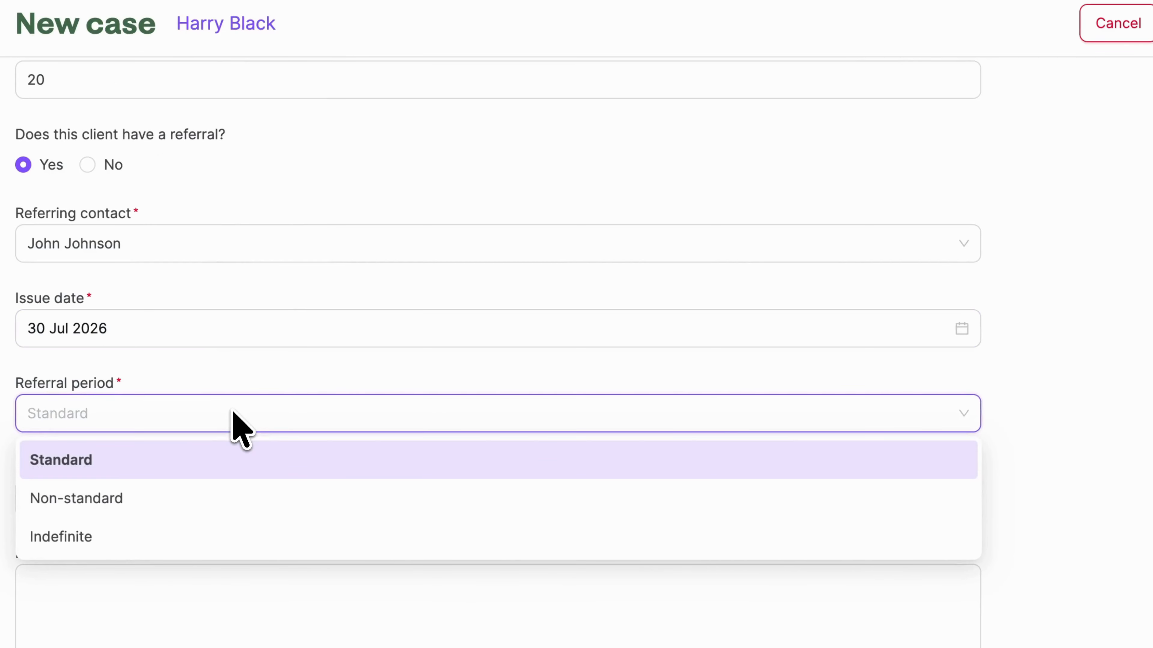
left_click(234, 461)
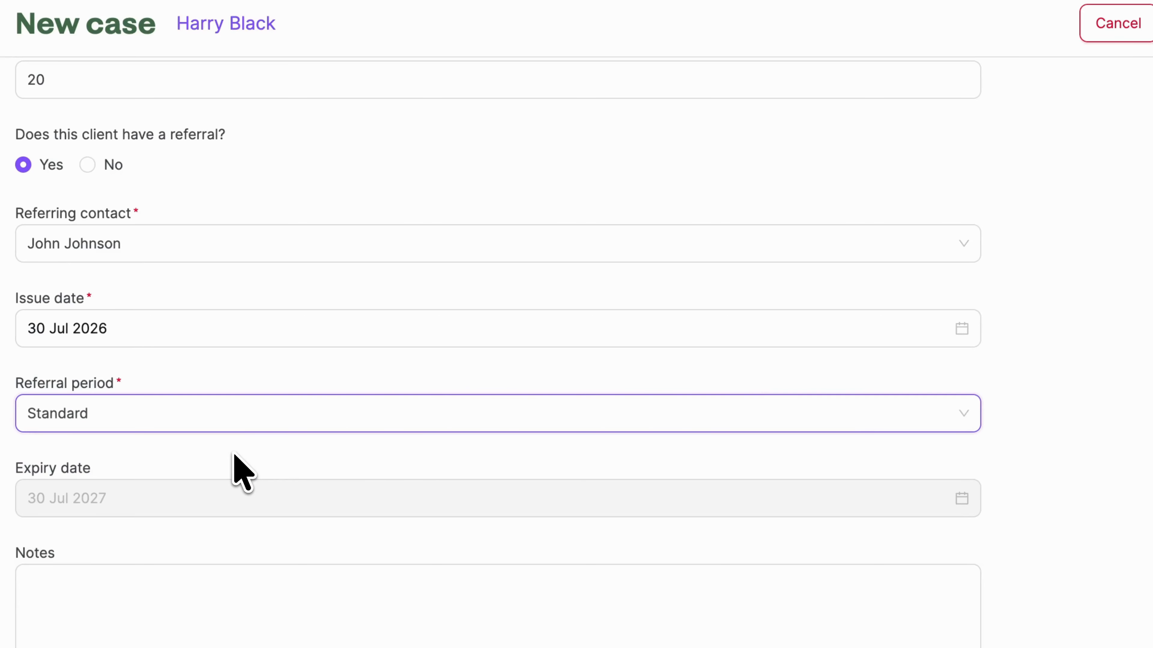
Step: Turn on case alerts, sent 2 weeks before the case end date and when the case reaches 5 appointments
scroll(234, 454, "down", 5)
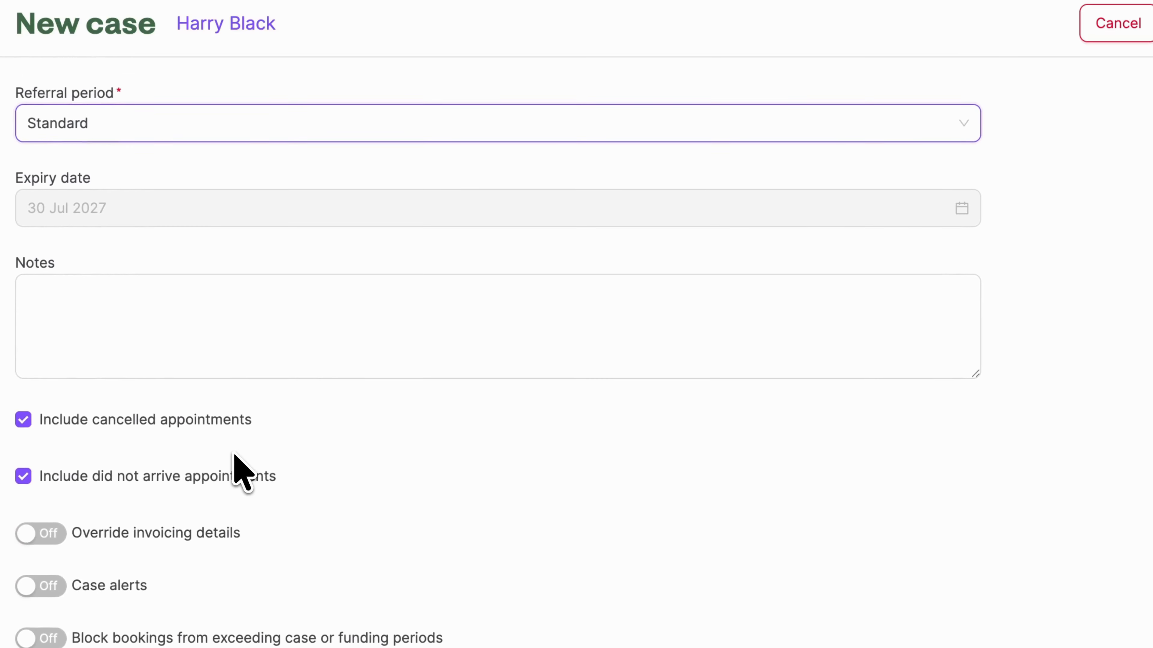
left_click(242, 322)
scroll(231, 360, "down", 8)
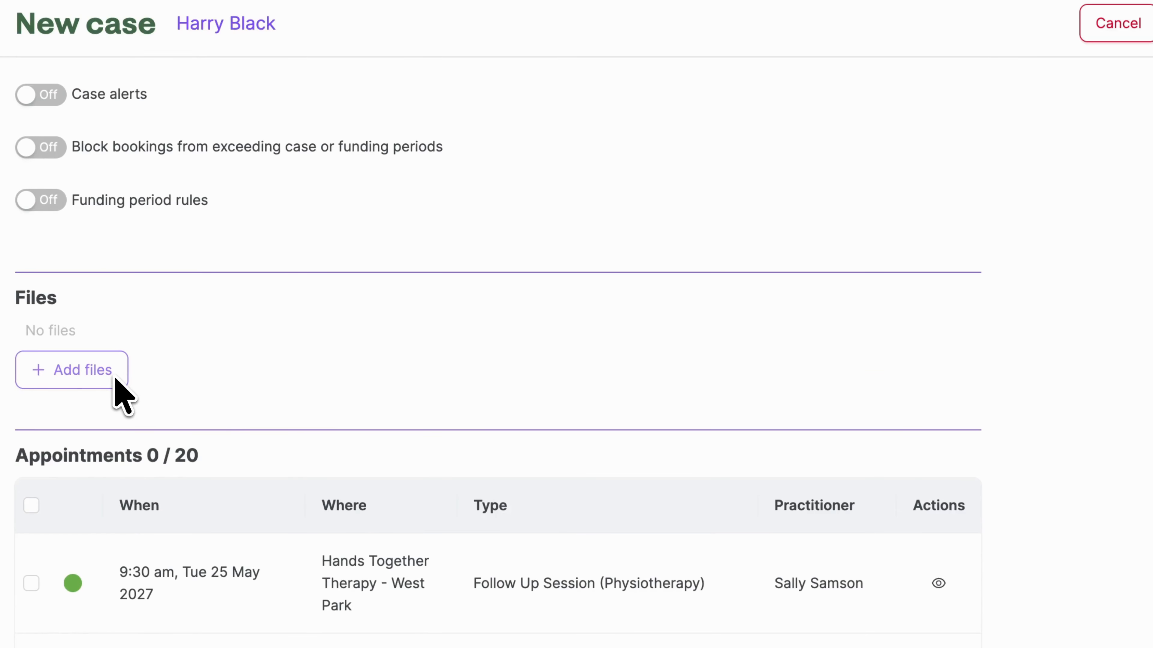
scroll(217, 361, "up", 5)
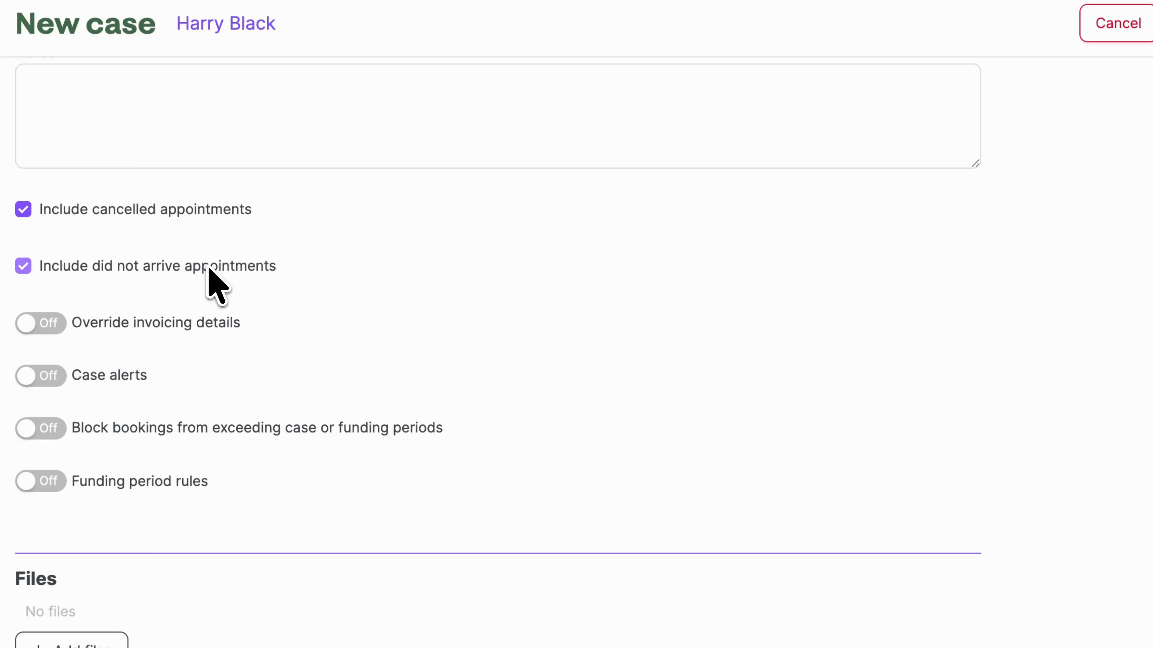
left_click(62, 379)
scroll(66, 392, "down", 2)
scroll(62, 383, "down", 2)
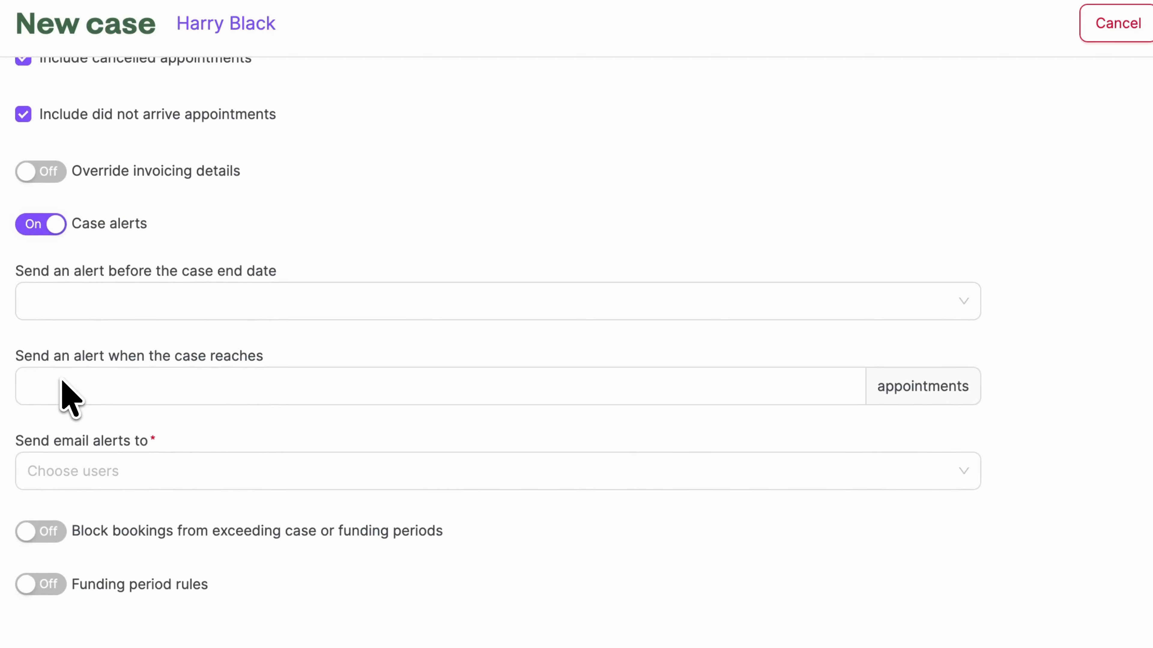
left_click(108, 305)
left_click(114, 379)
left_click(125, 388)
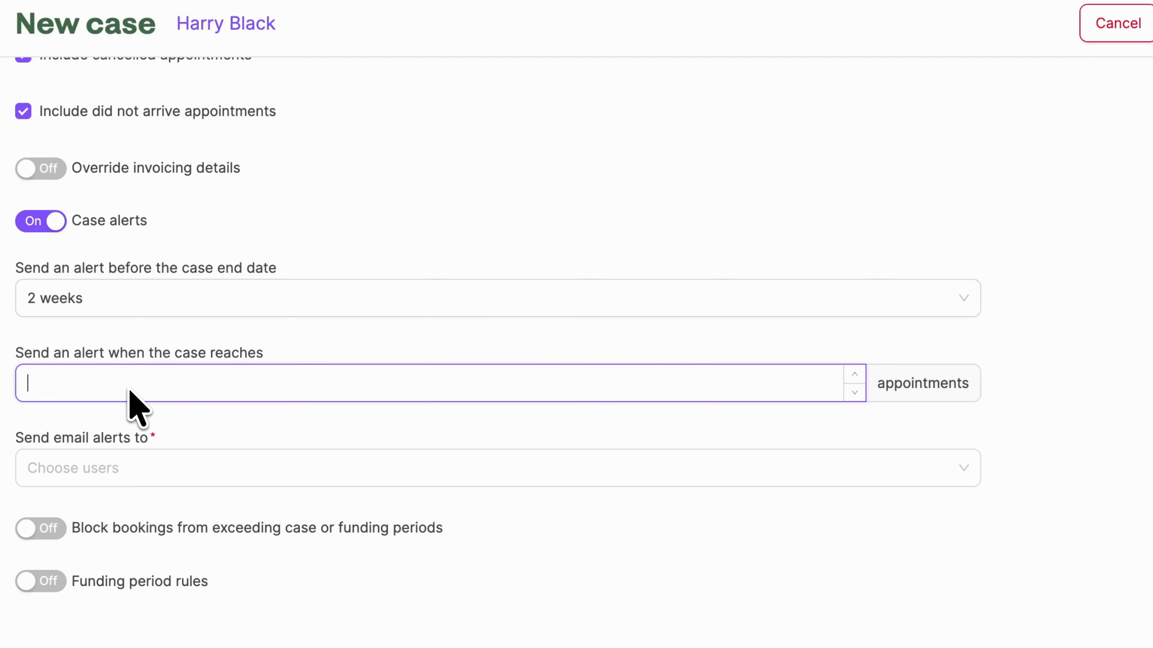
type("5")
Step: Choose the assigned practitioner as the recipient of the case's email alerts
left_click(175, 472)
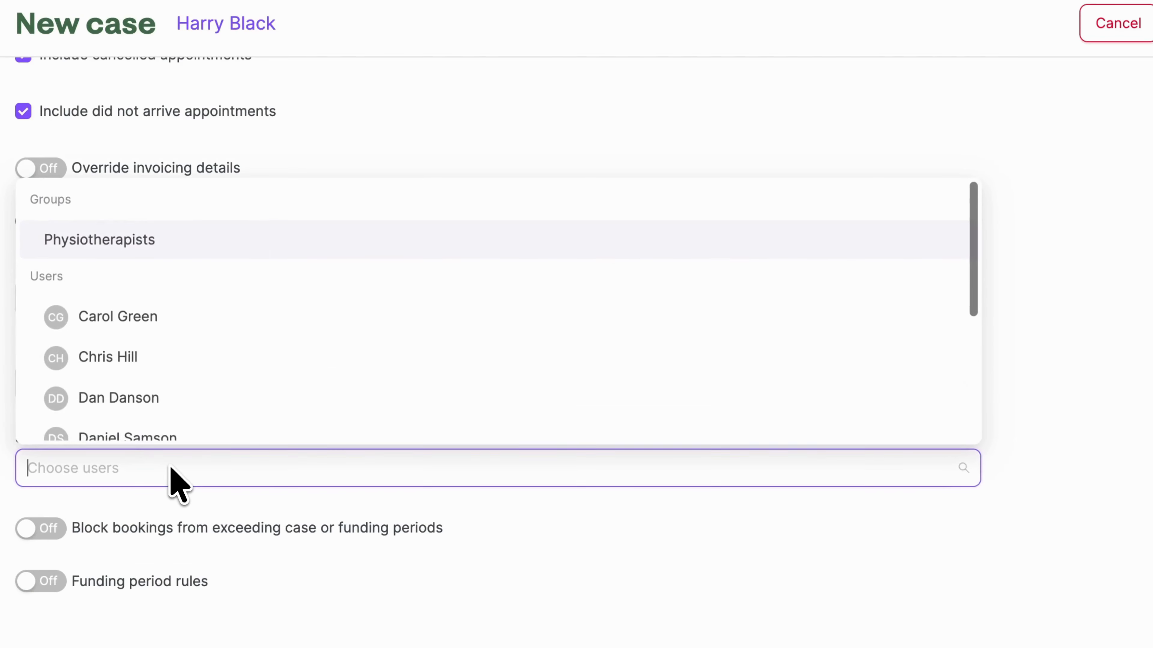
scroll(222, 391, "down", 5)
left_click(212, 414)
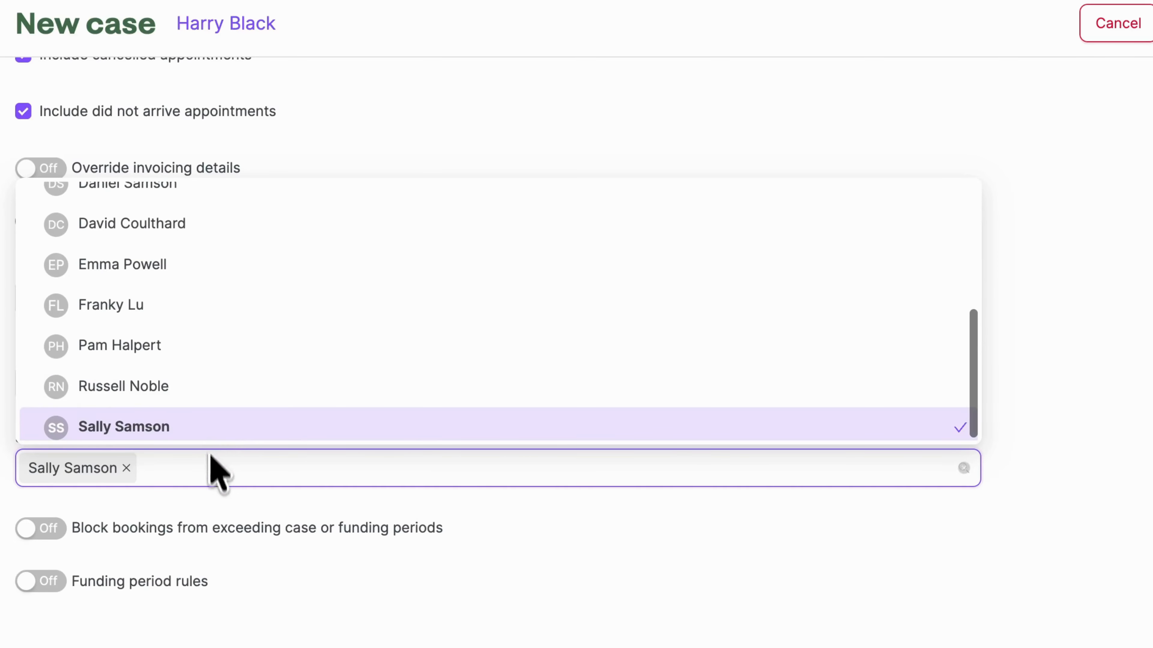
left_click(212, 503)
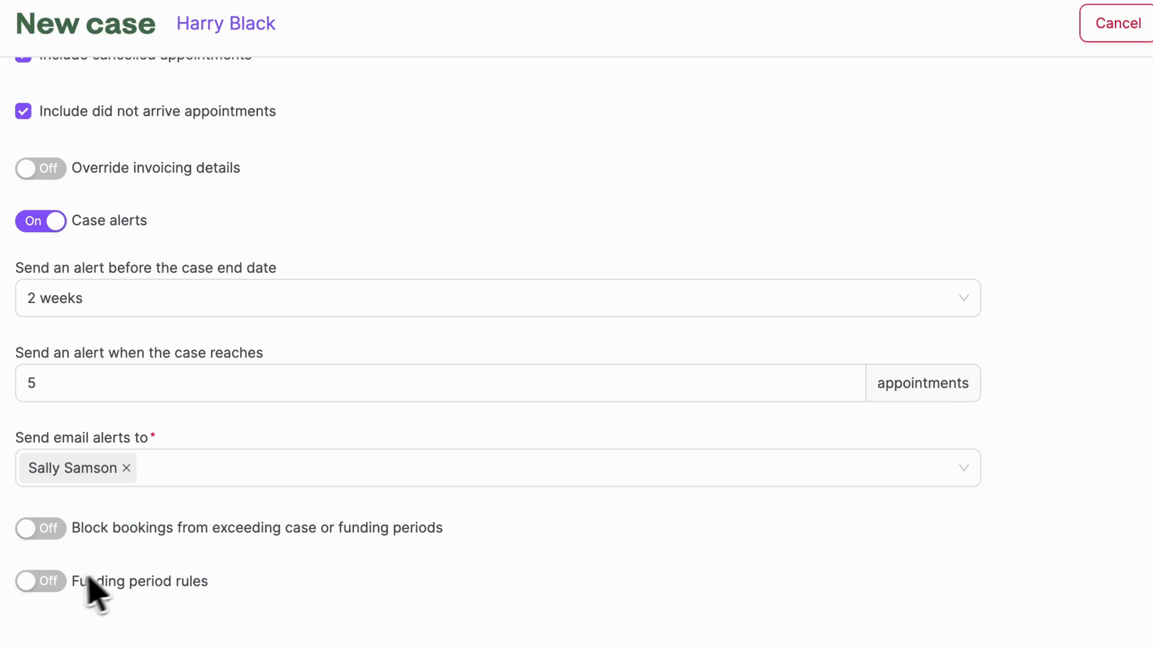
Step: Turn on funding period rules with 5 funding periods, and block bookings from exceeding case or funding periods
left_click(58, 585)
scroll(59, 590, "down", 7)
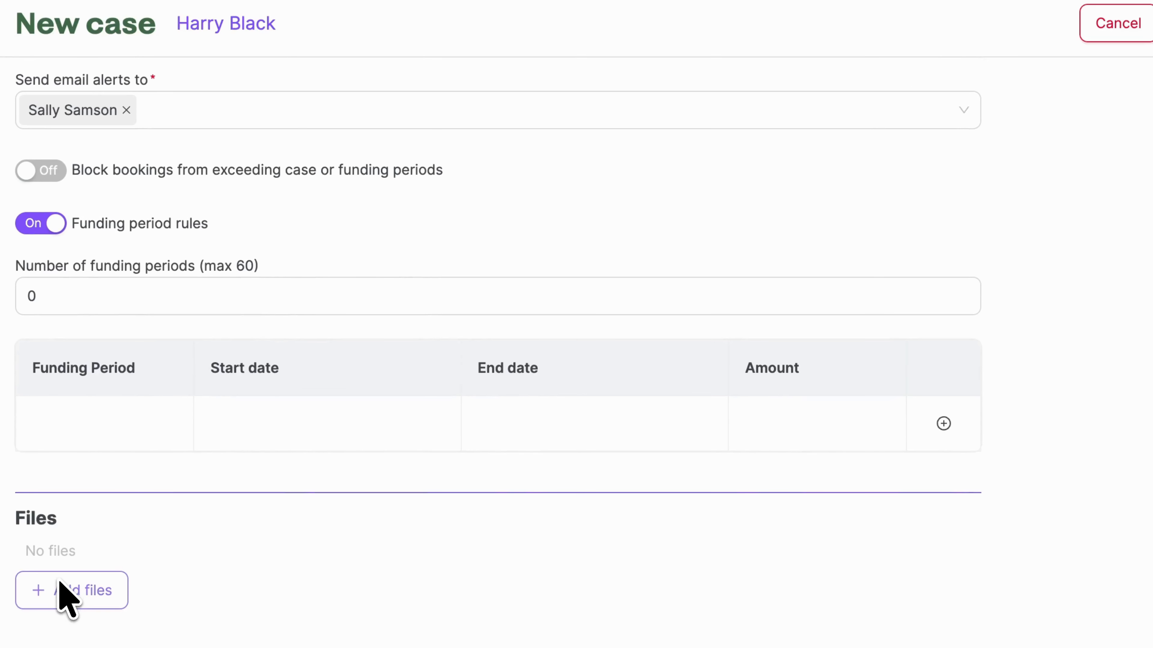
double_click(100, 302)
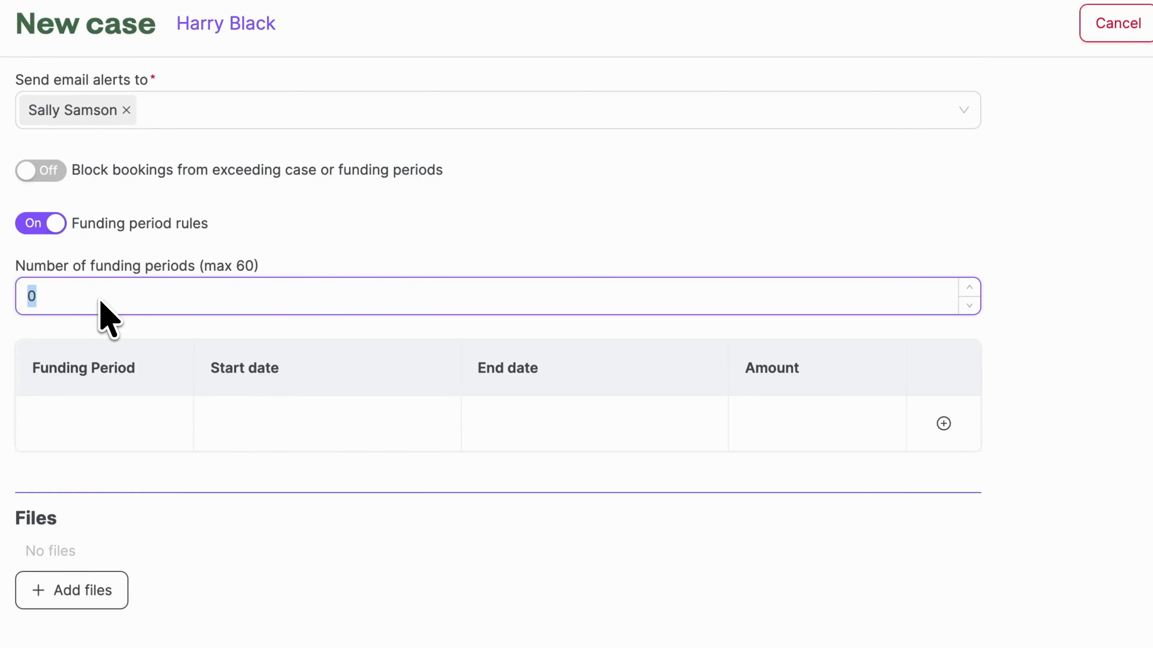
type("5")
scroll(116, 445, "down", 6)
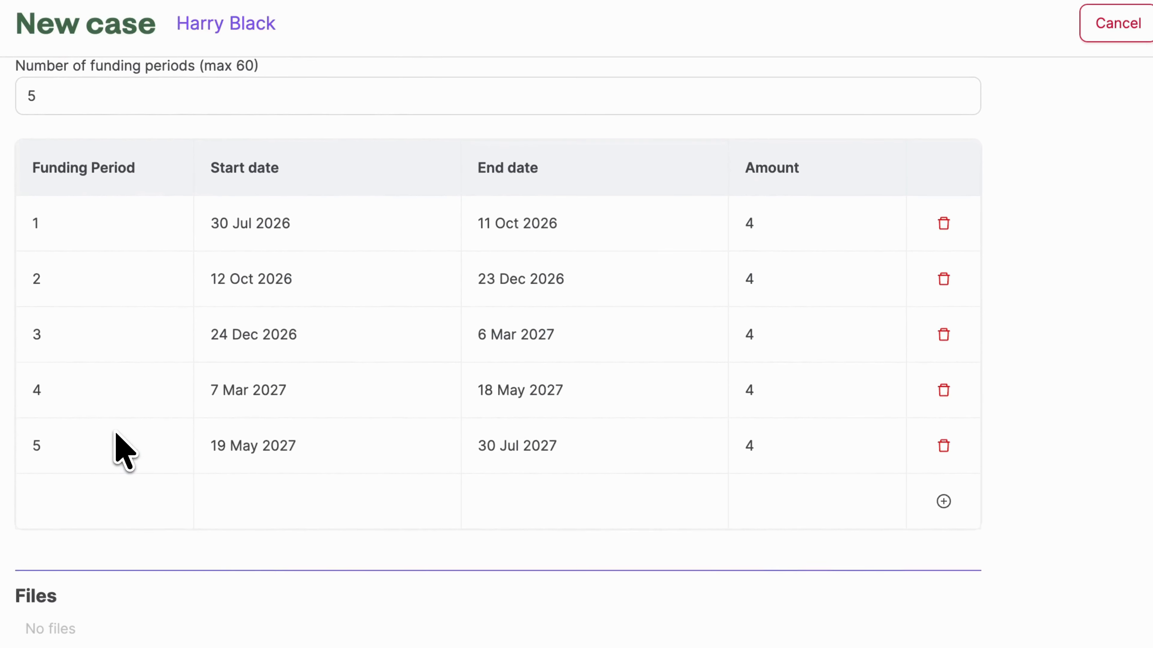
scroll(123, 449, "up", 4)
left_click(55, 150)
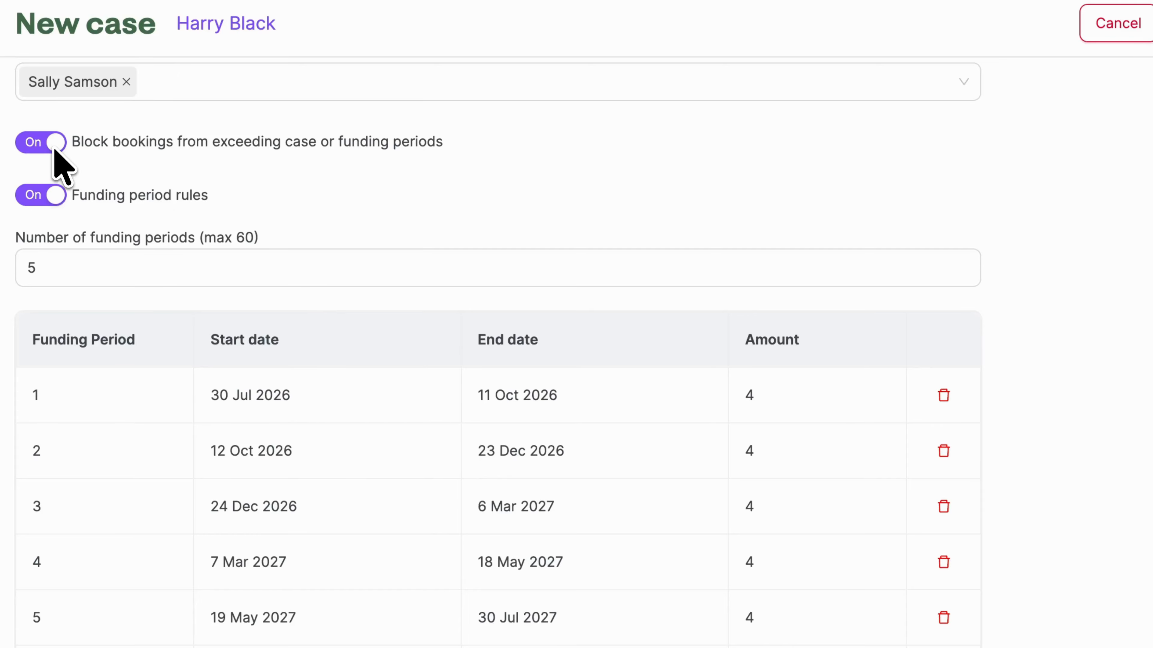
Step: Turn on the override of invoicing details without choosing an invoice contact, and create the case
scroll(54, 150, "up", 10)
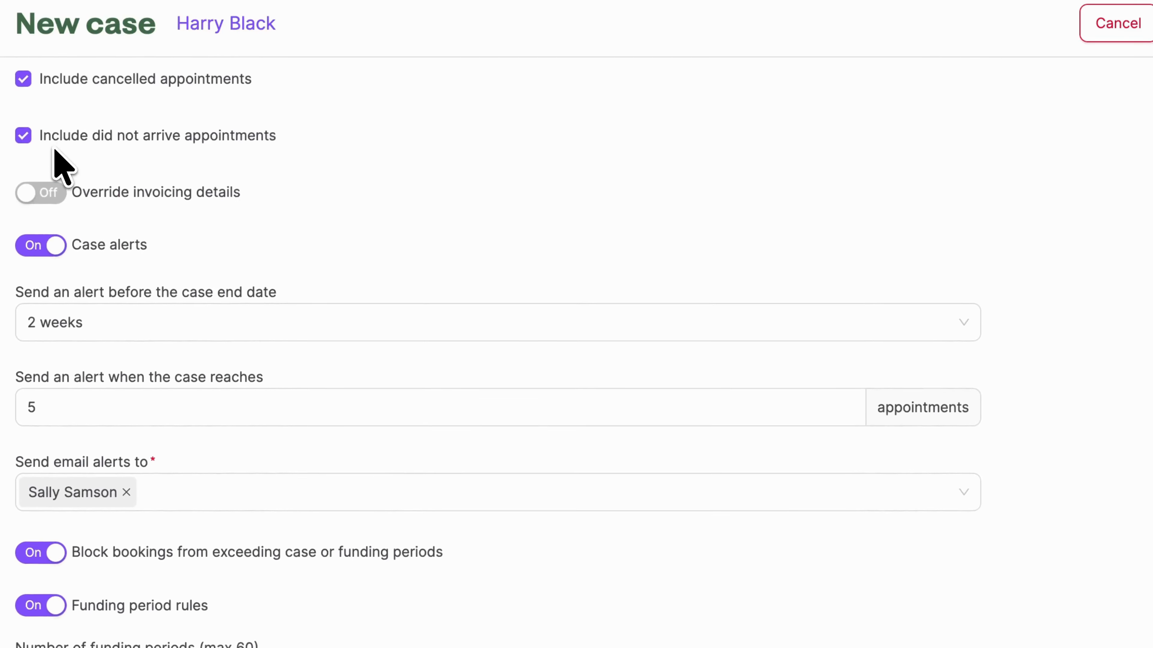
left_click(45, 229)
left_click(153, 340)
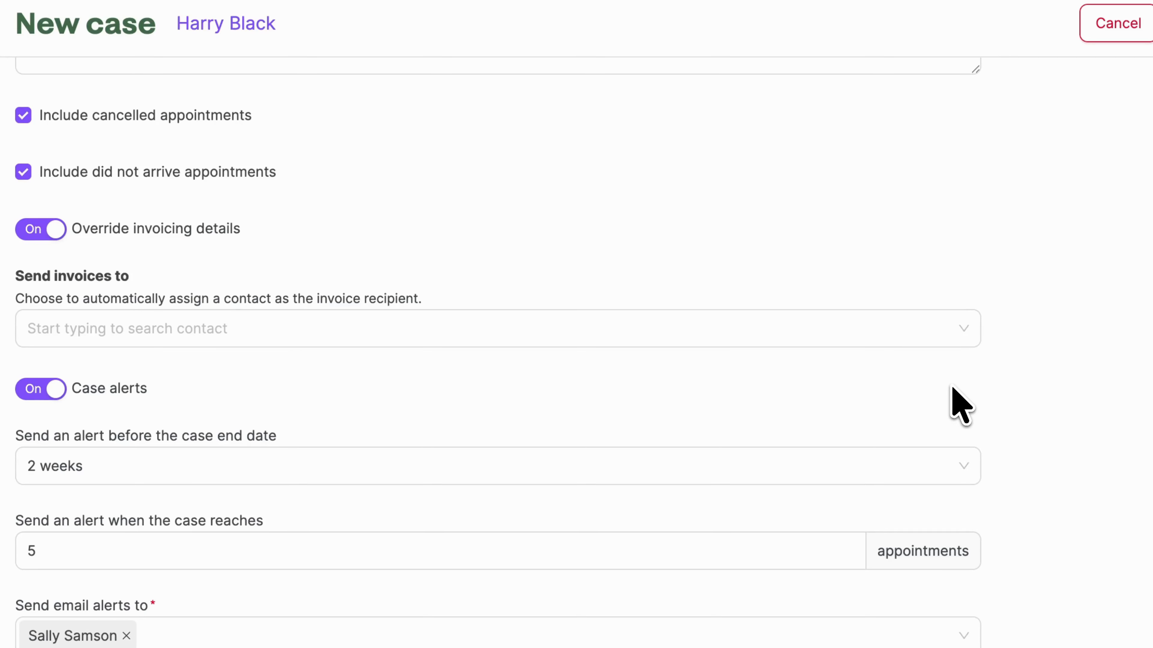
left_click(1061, 113)
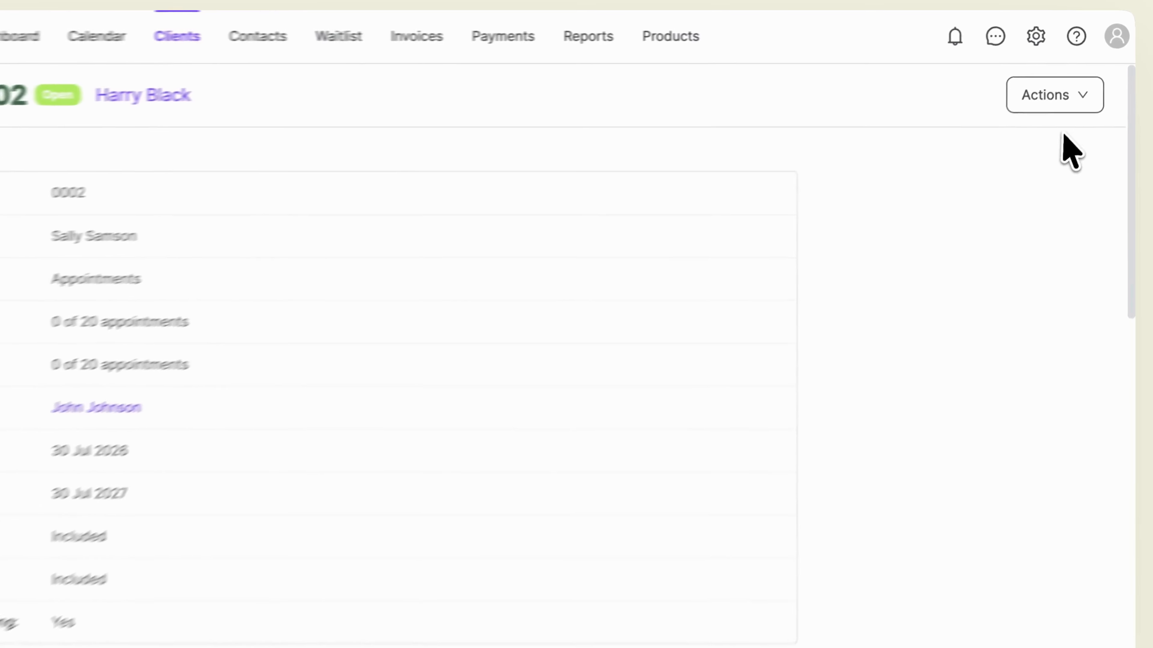
left_click(1080, 101)
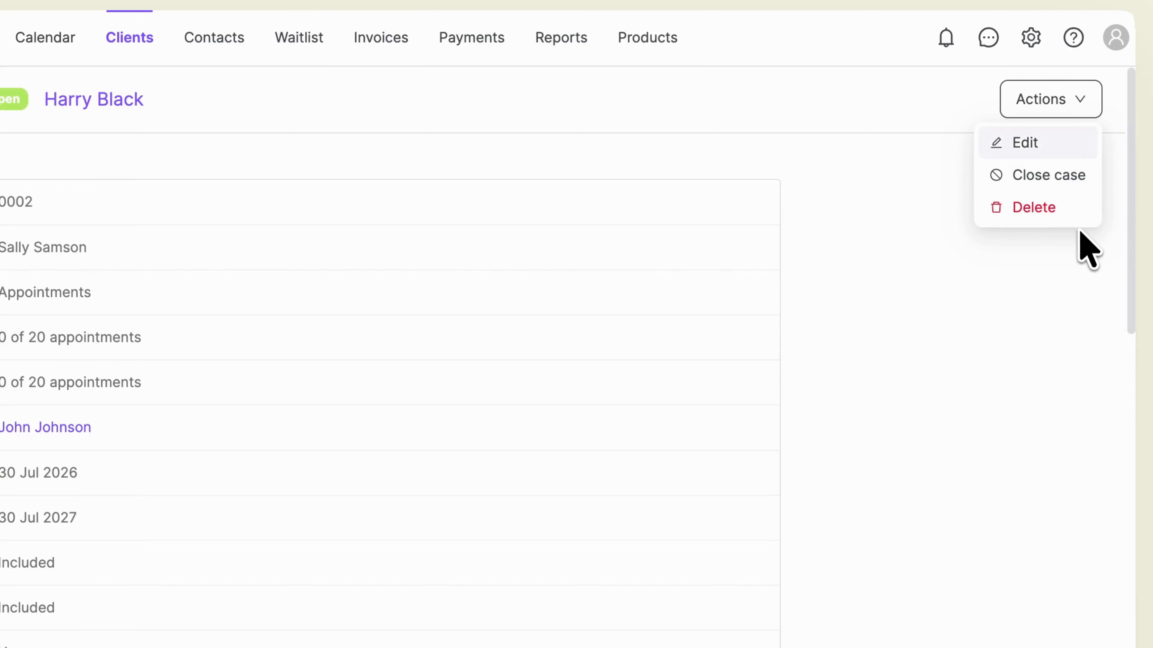
left_click(1074, 245)
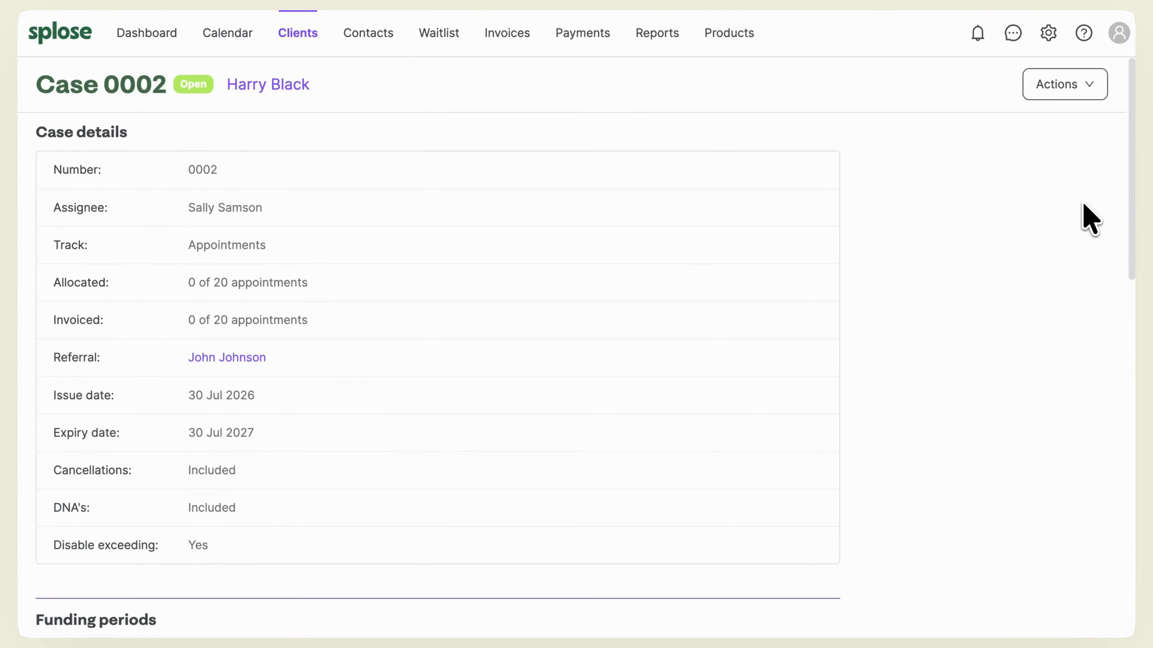
Step: Make adding a case compulsory for the Follow Up Session physiotherapy service in the workspace settings and save the service
left_click(1048, 33)
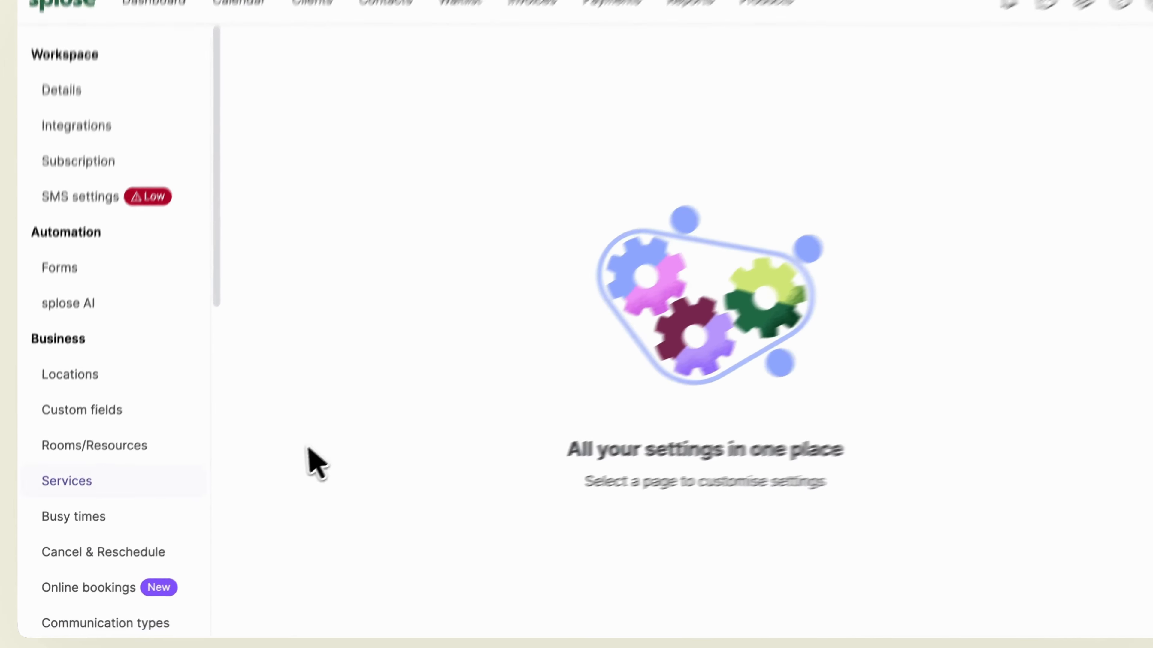
left_click(158, 477)
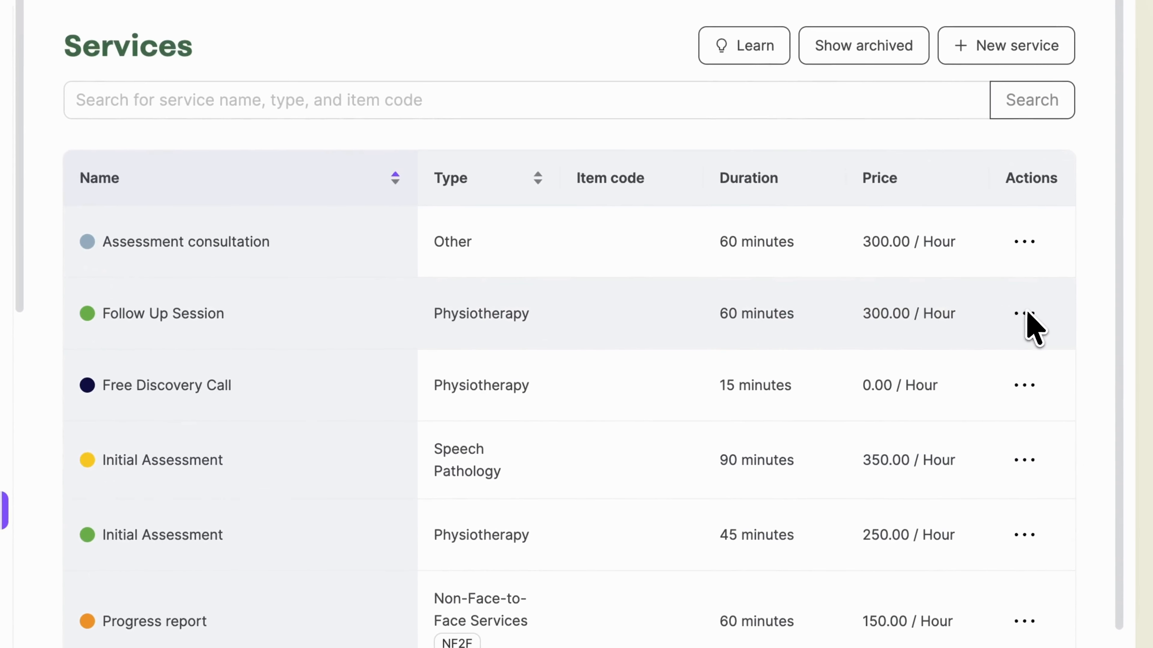
left_click(1044, 326)
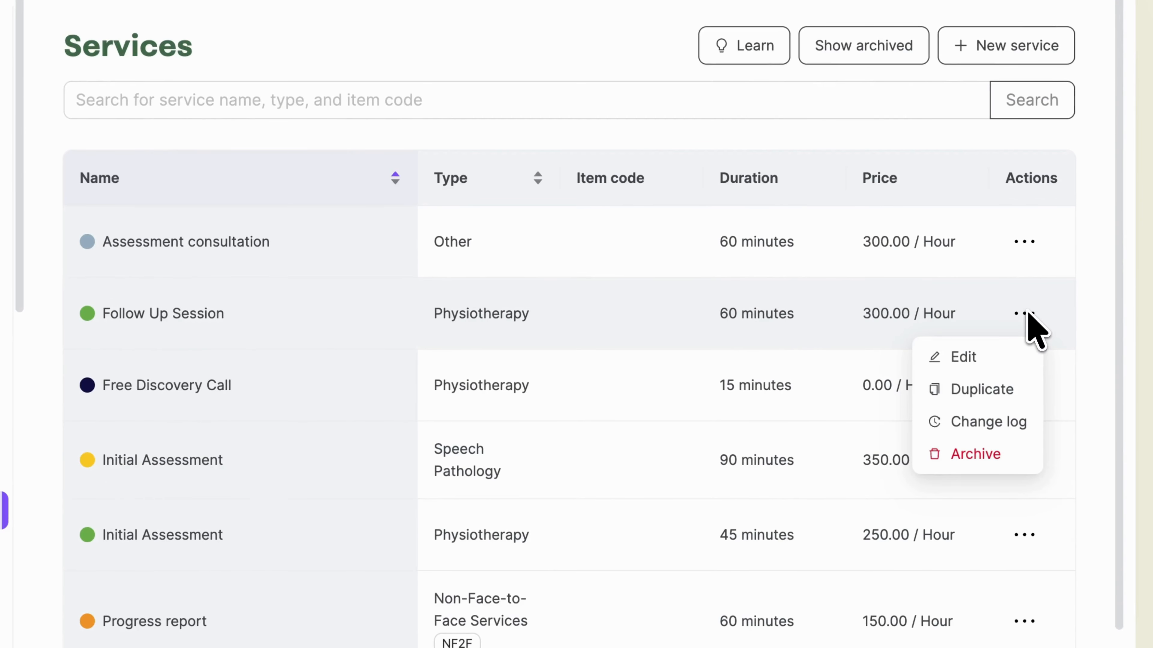
left_click(1014, 368)
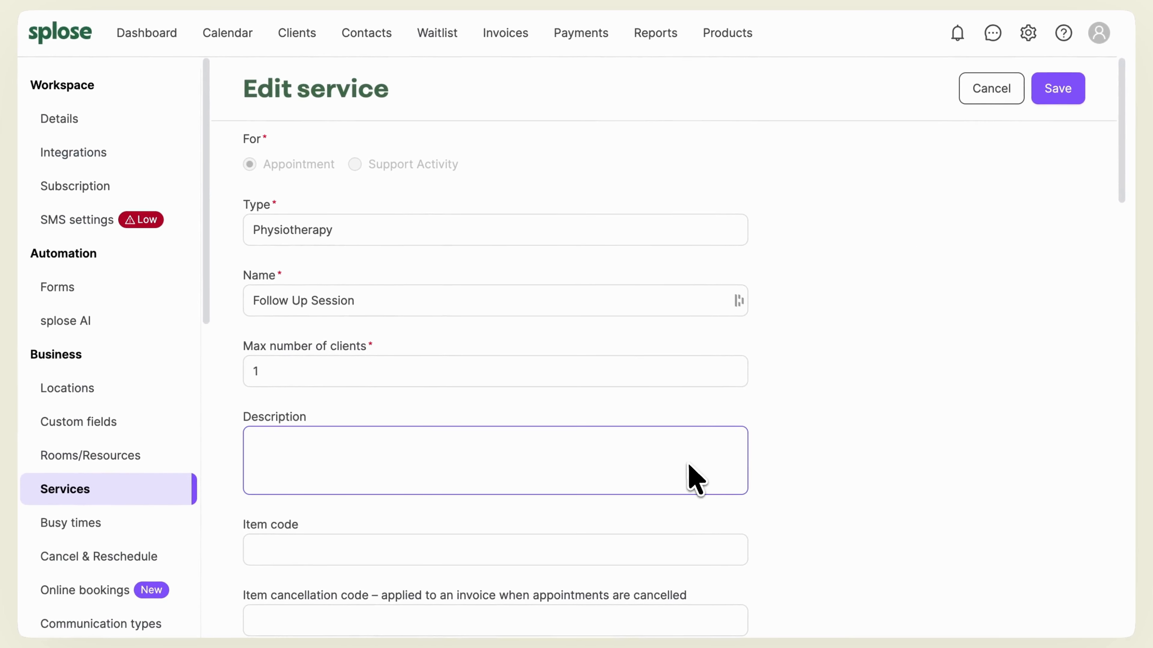
scroll(695, 476, "down", 5)
scroll(695, 477, "down", 12)
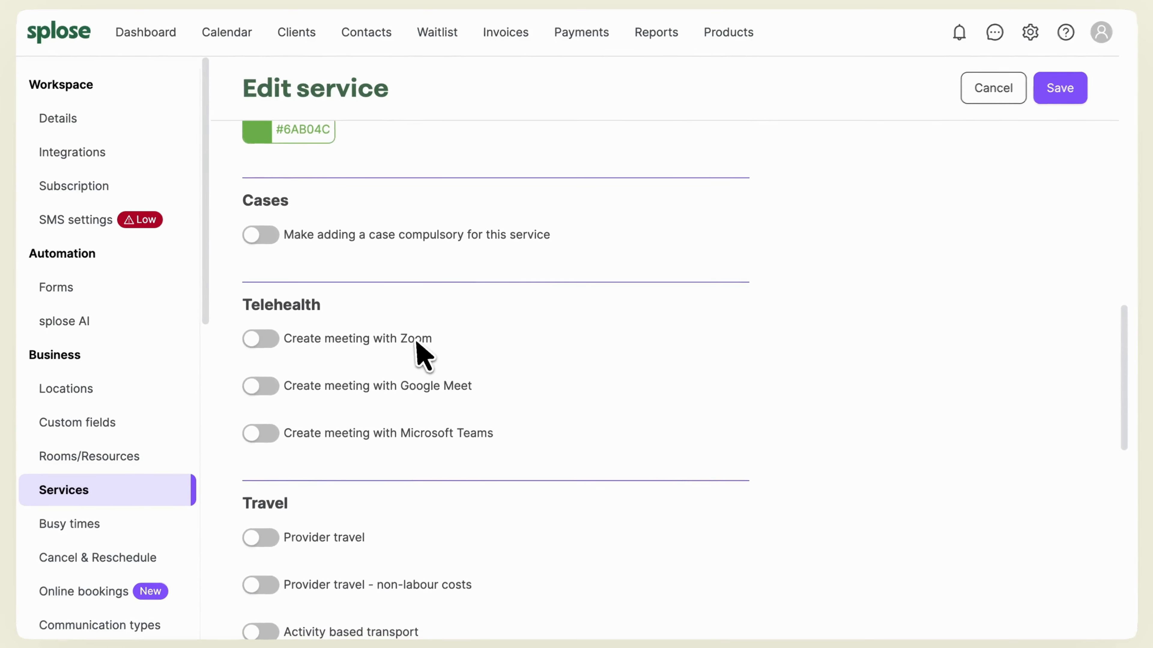
left_click(266, 236)
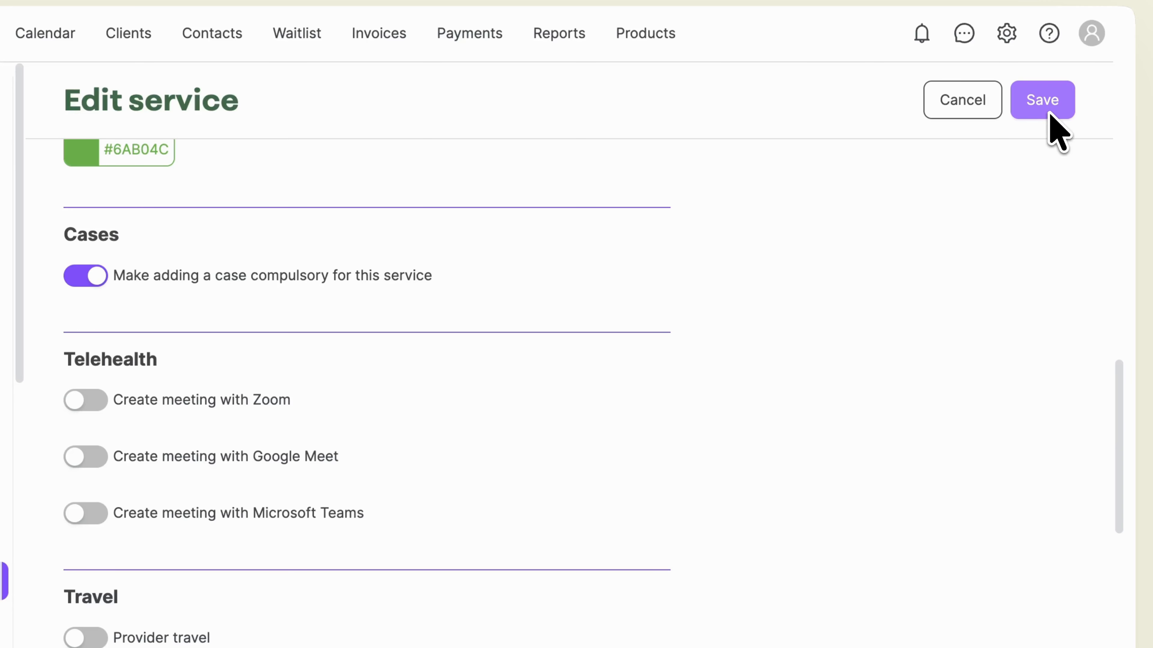
left_click(1050, 114)
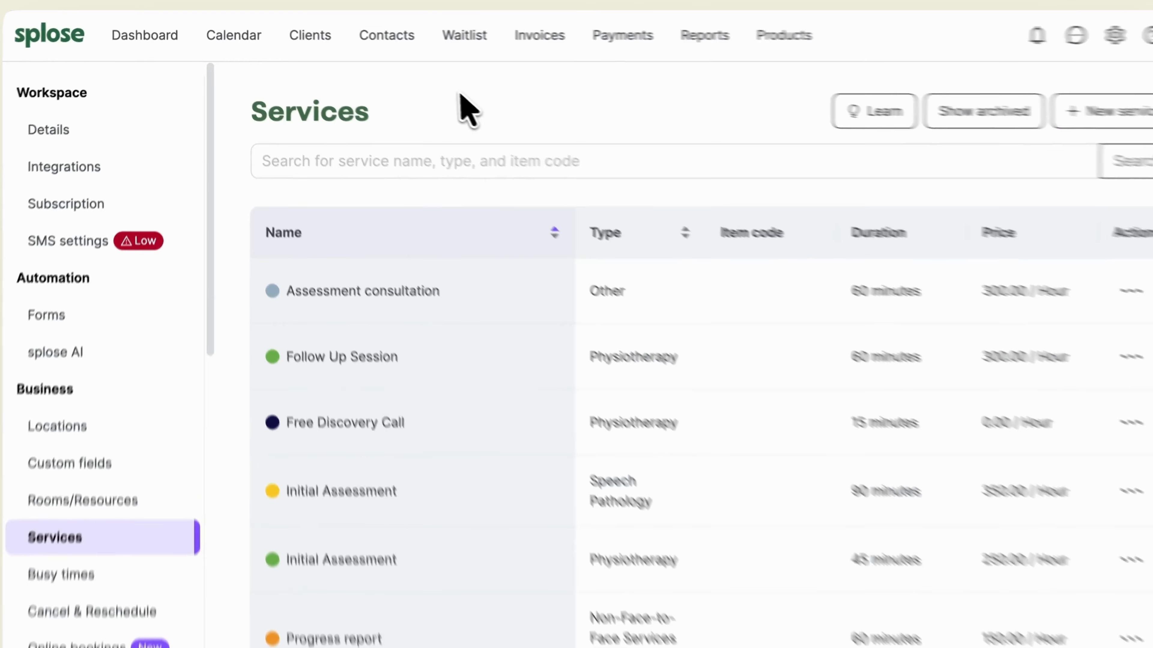
Step: Open the existing case of the second NDIA-managed client in the client list and review its details and allocated appointments
left_click(340, 43)
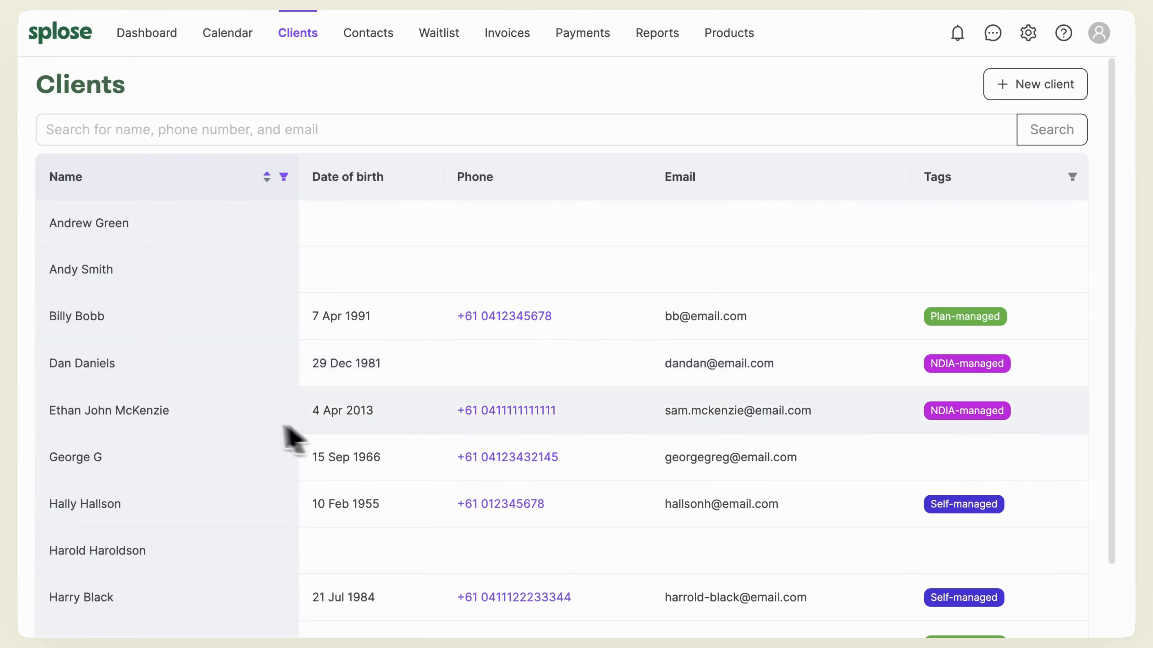
left_click(236, 423)
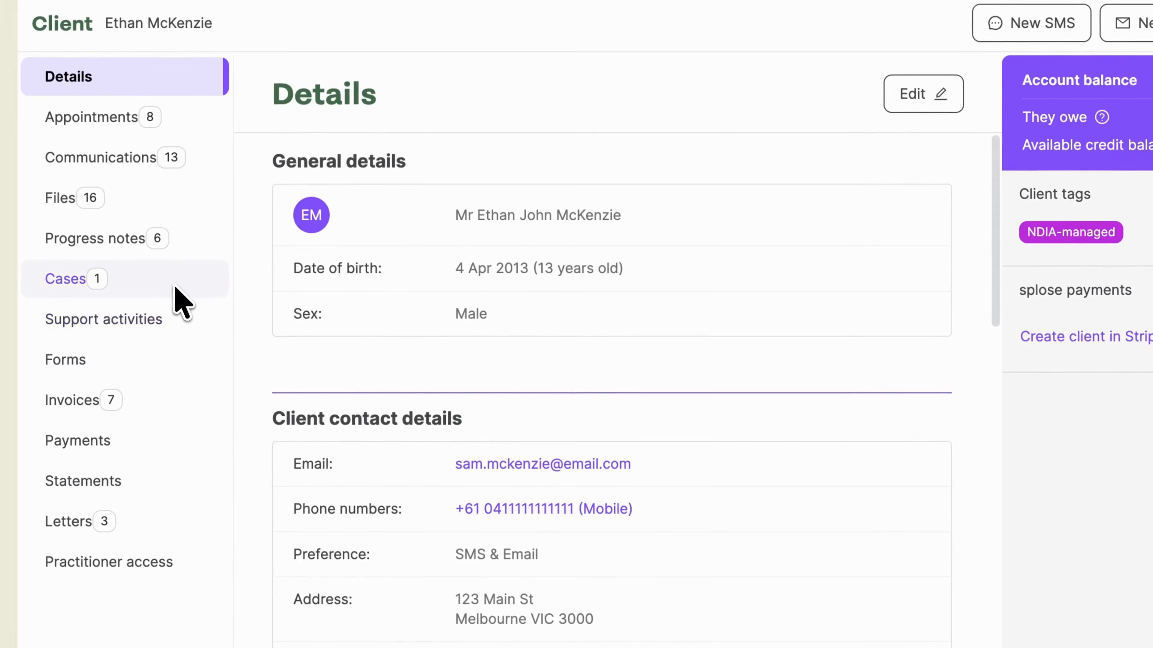
left_click(150, 299)
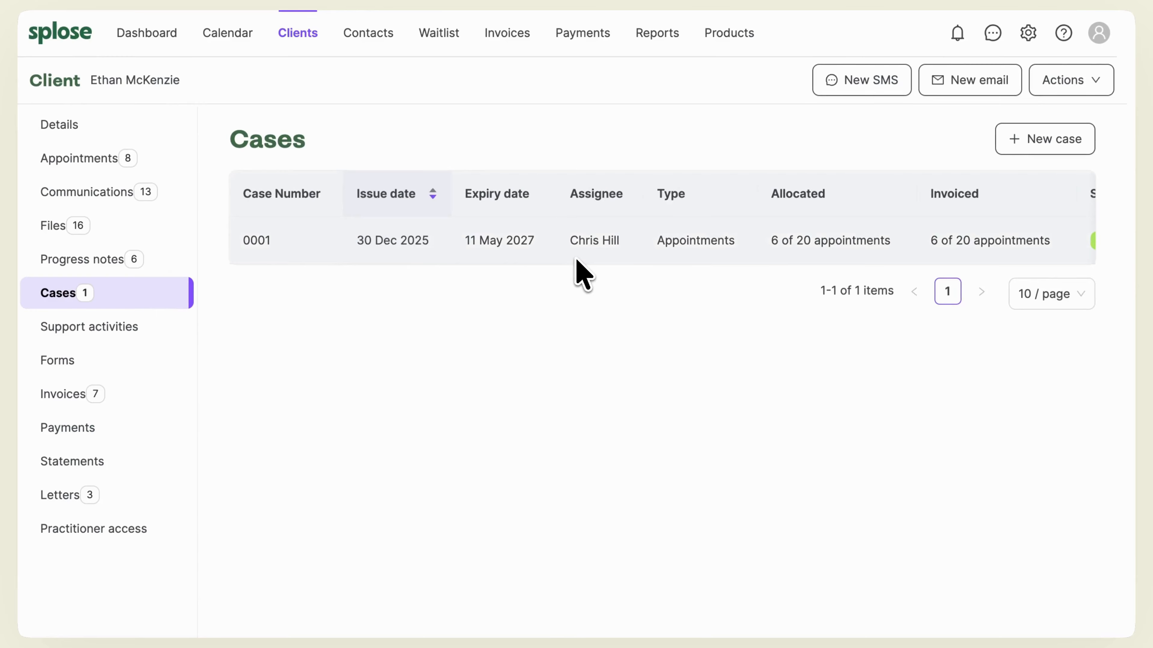
left_click(583, 254)
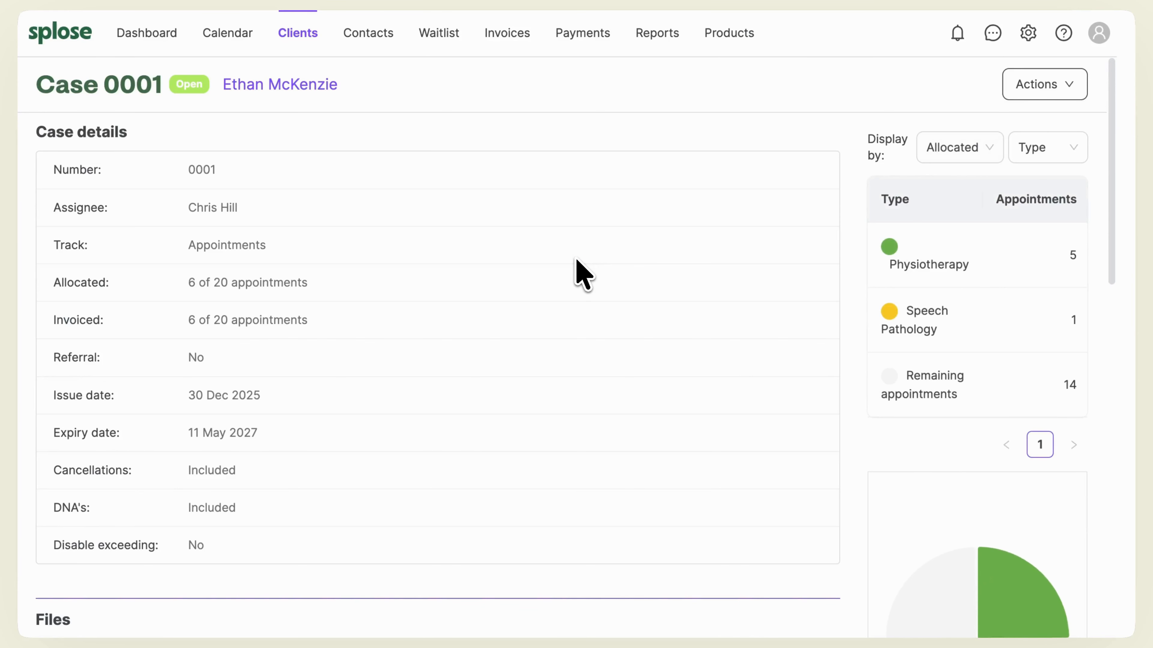
scroll(582, 274, "down", 15)
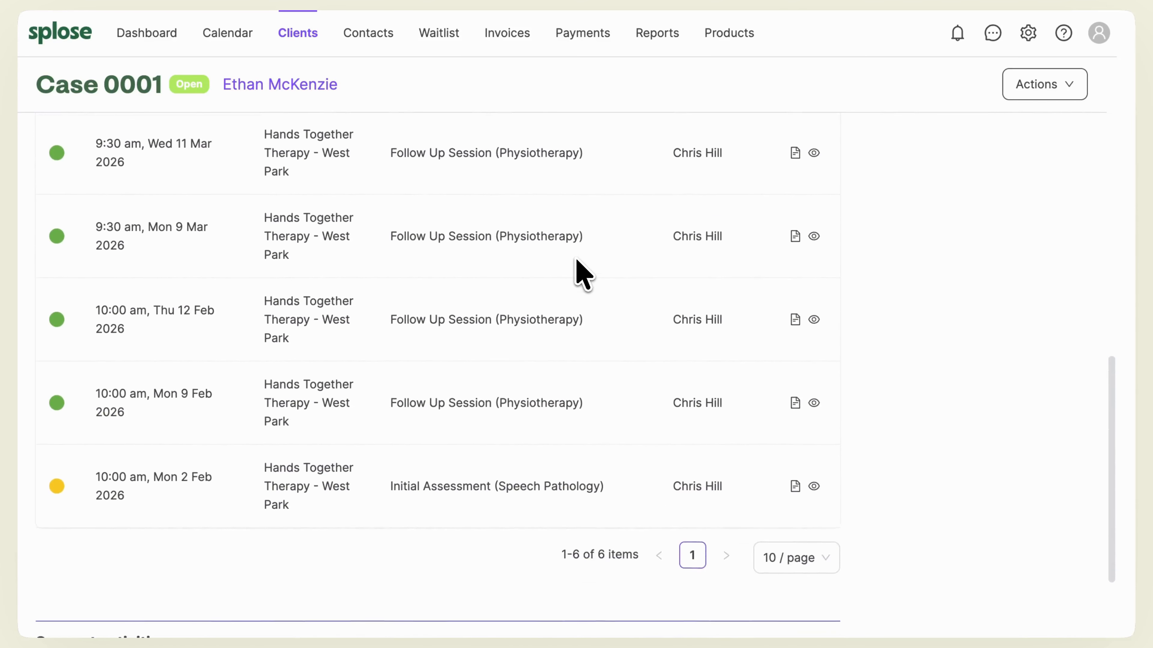
scroll(582, 274, "up", 15)
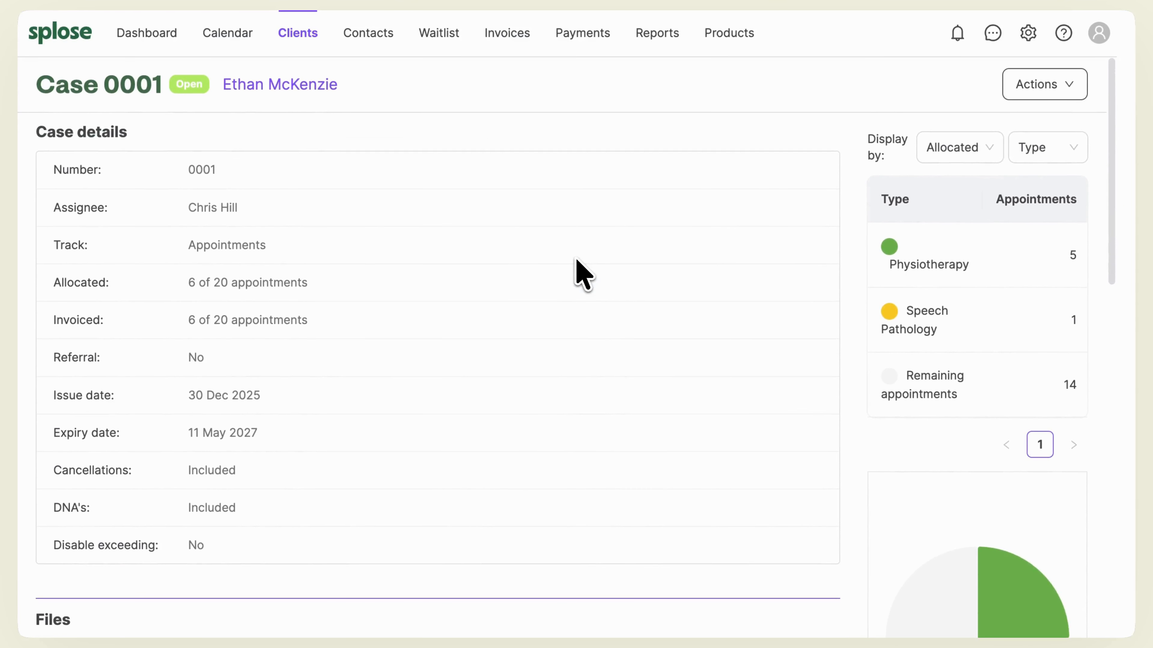